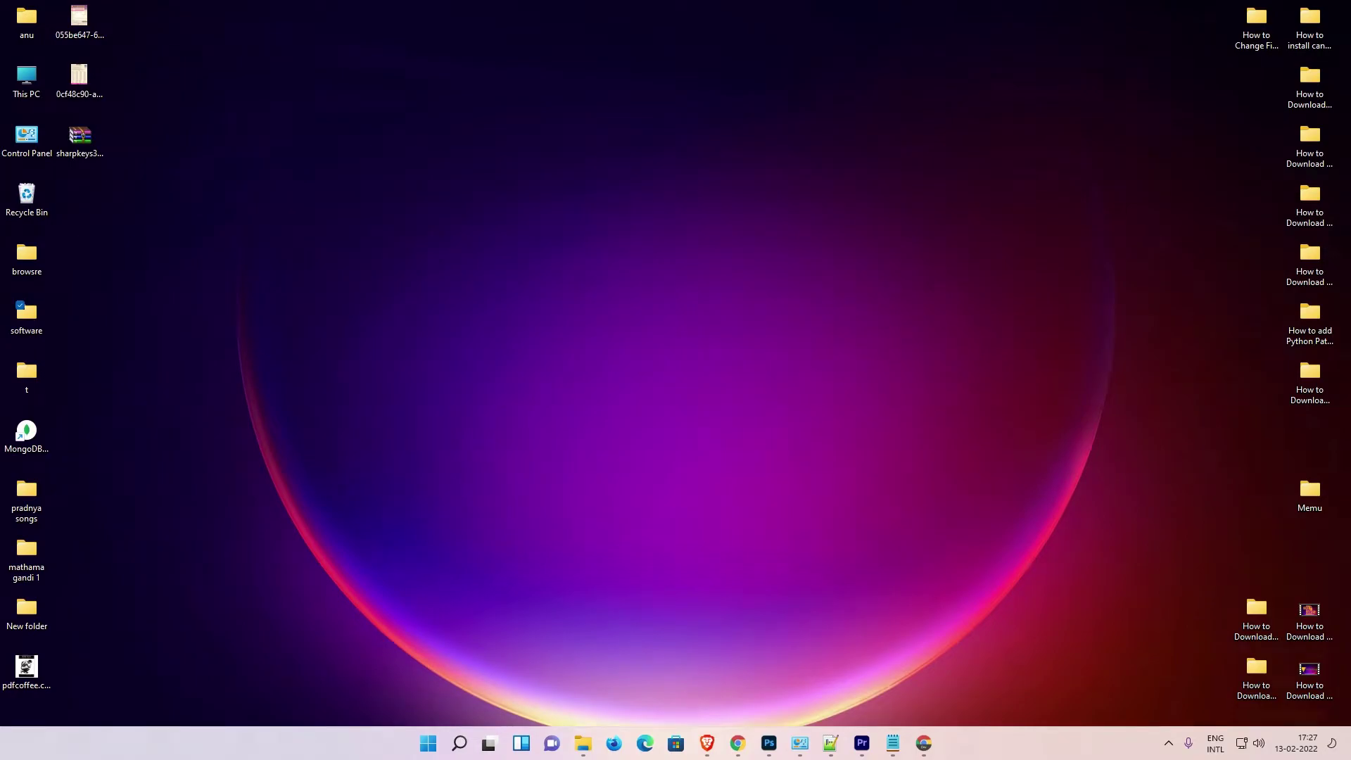
- Switch to the Chrome browser and load the website powder.gg
{"action": "left_click", "coordinate": [936, 736]}
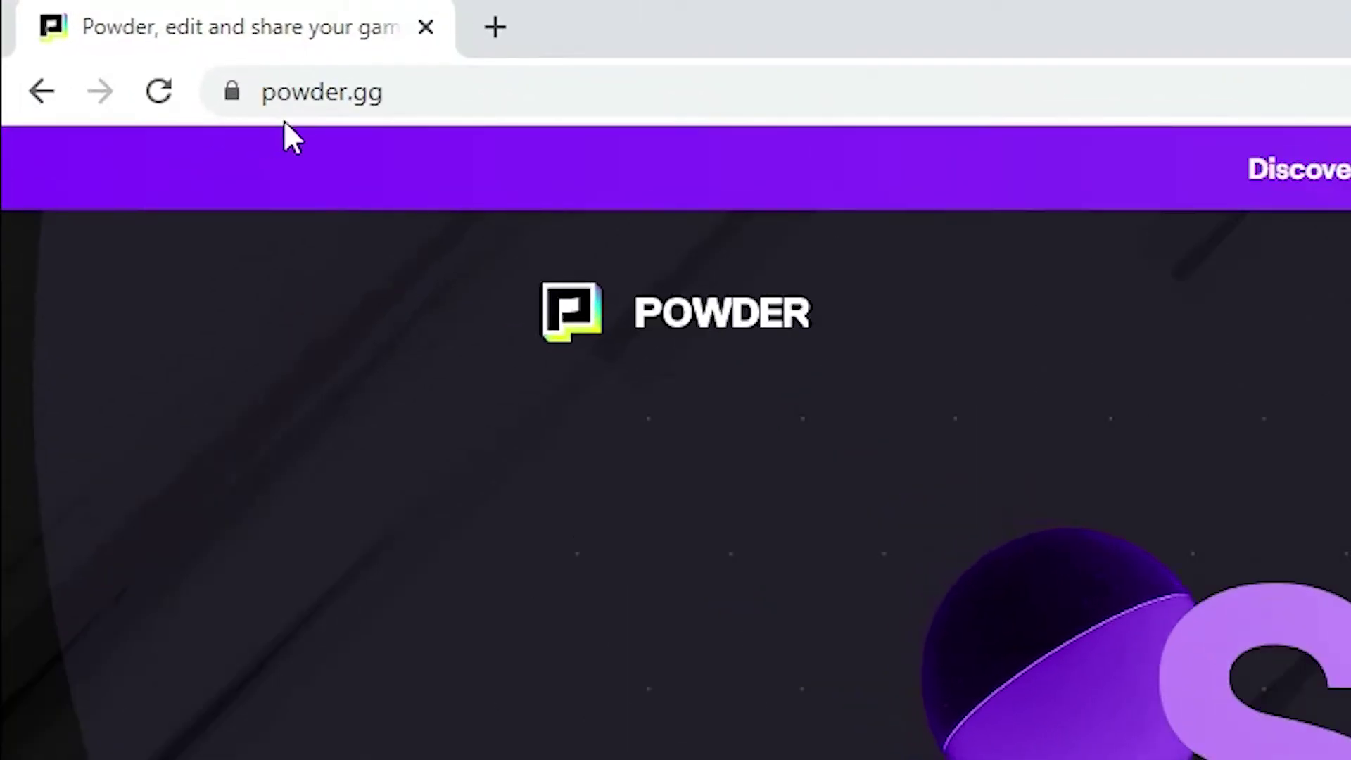
{"action": "left_click", "coordinate": [446, 99]}
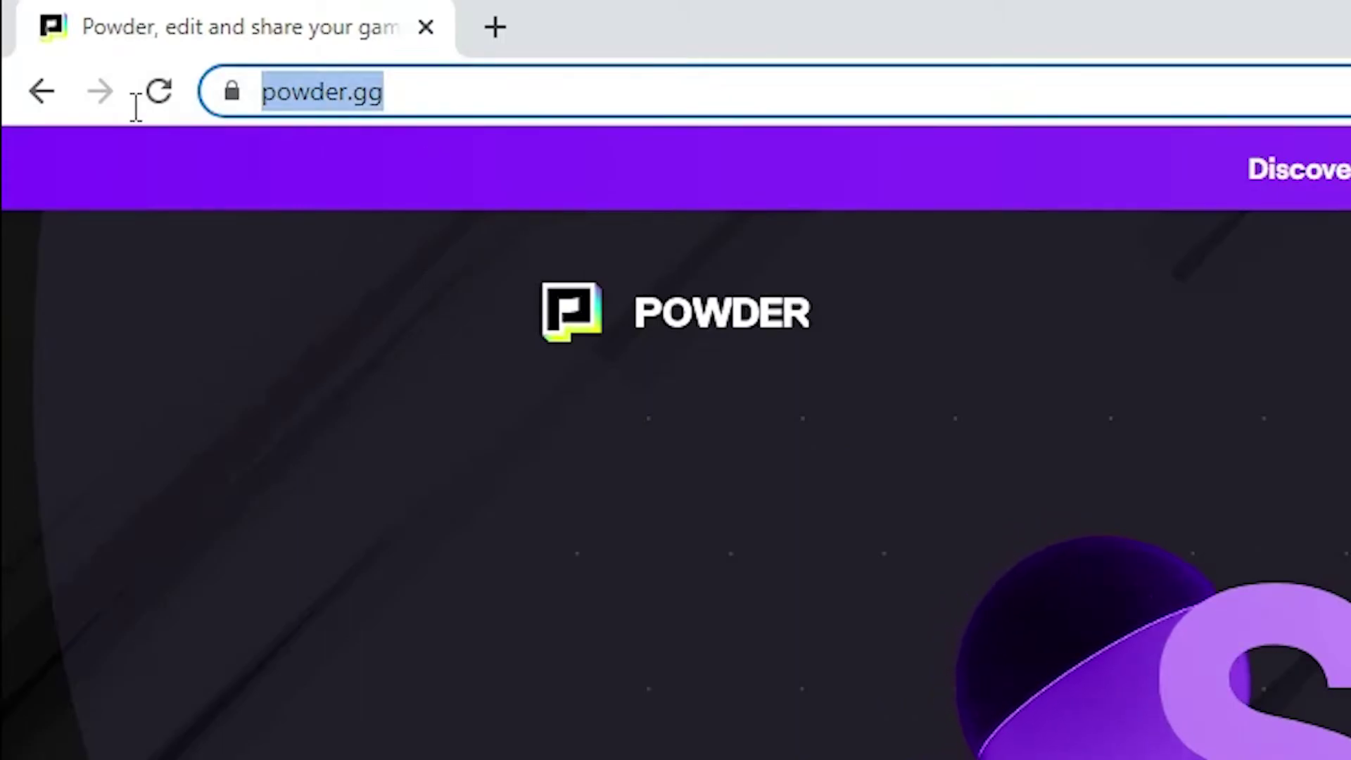
{"action": "left_click", "coordinate": [494, 93]}
{"action": "left_click_drag", "start_coordinate": [651, 85], "coordinate": [340, 90]}
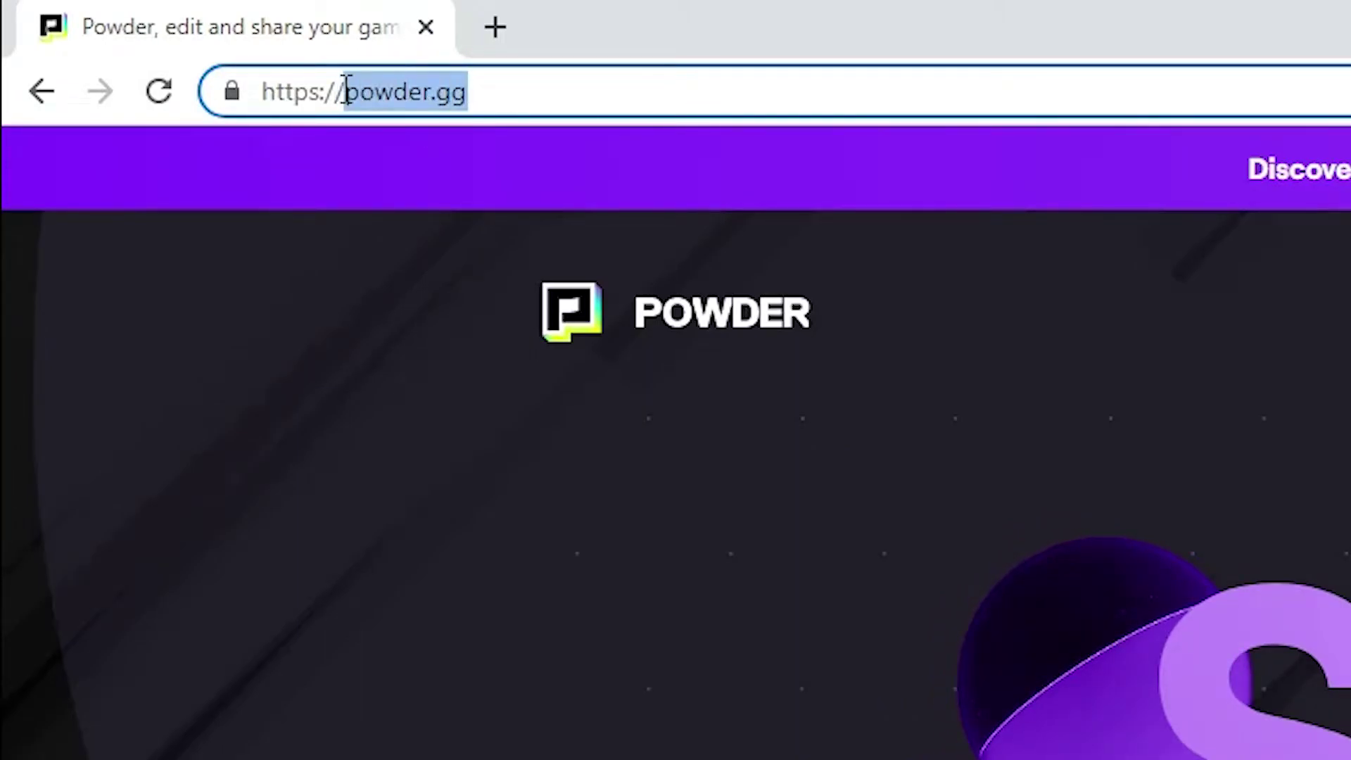
{"action": "left_click", "coordinate": [538, 99]}
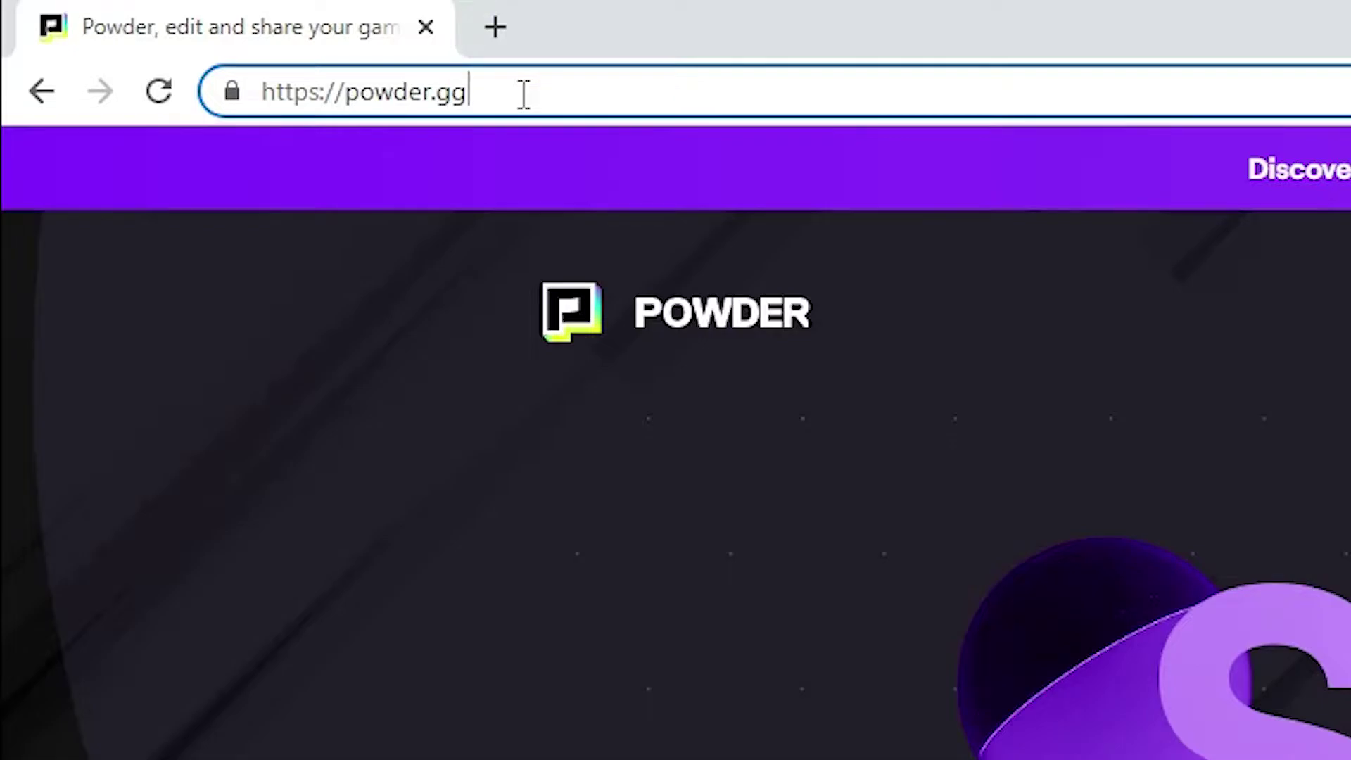
{"action": "key", "text": "Return"}
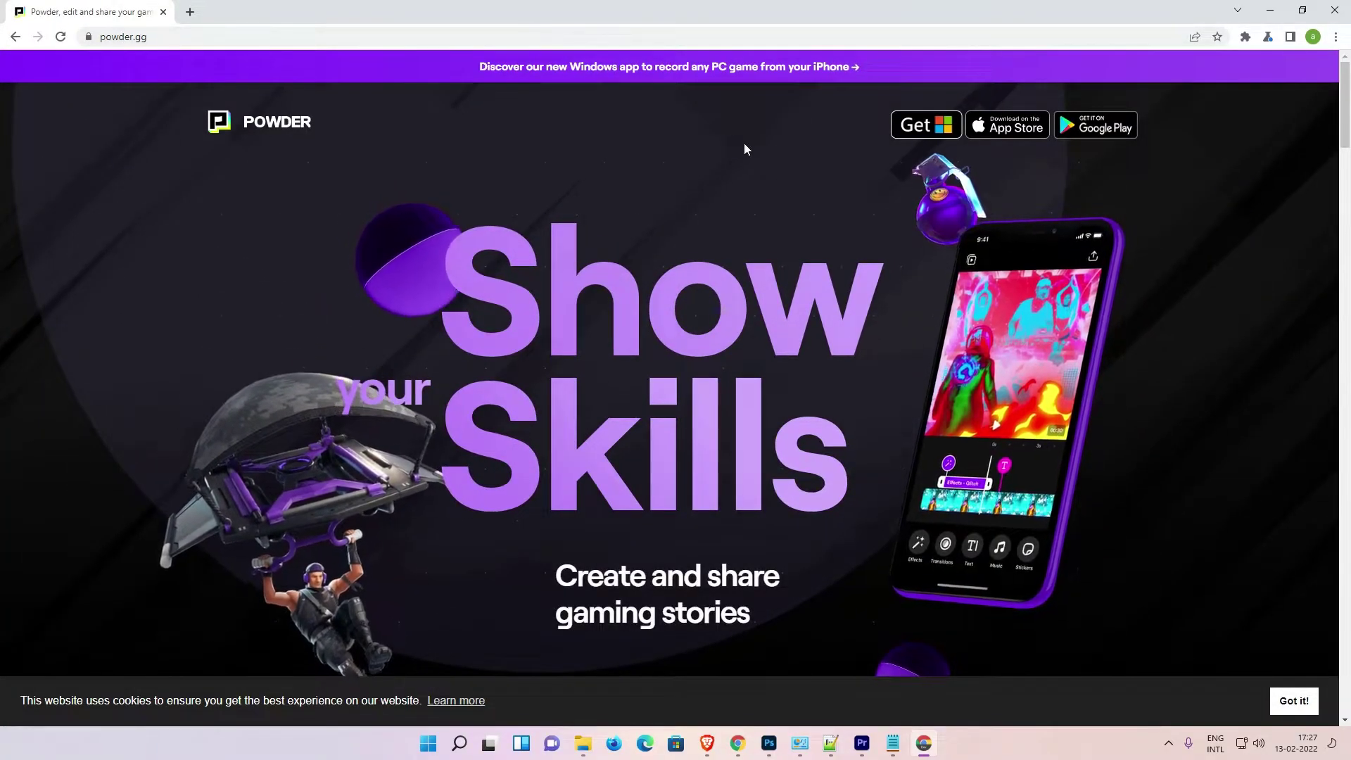
- Look through the Powder homepage's sections on recording, creating and sharing game clips
{"action": "scroll", "coordinate": [528, 301], "scroll_direction": "down", "scroll_amount": 5}
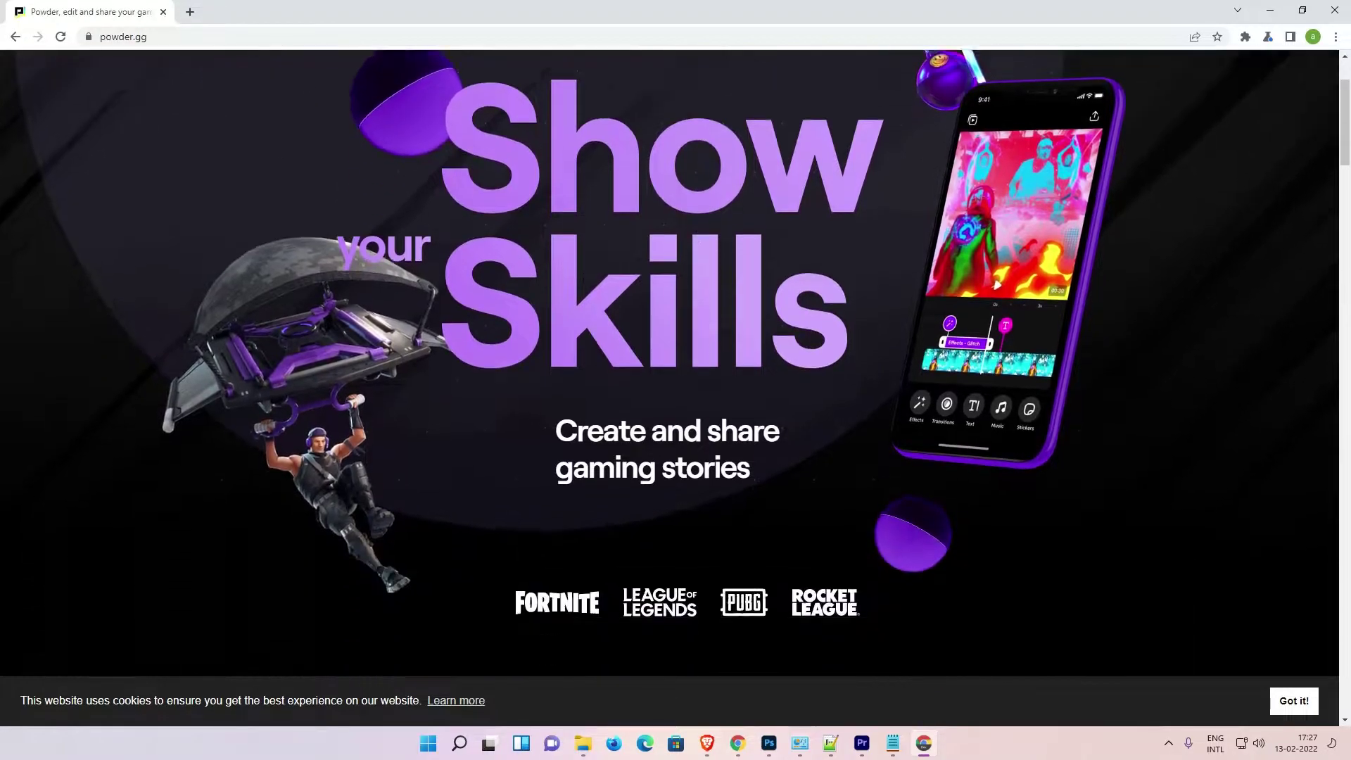
{"action": "scroll", "coordinate": [668, 363], "scroll_direction": "down", "scroll_amount": 20}
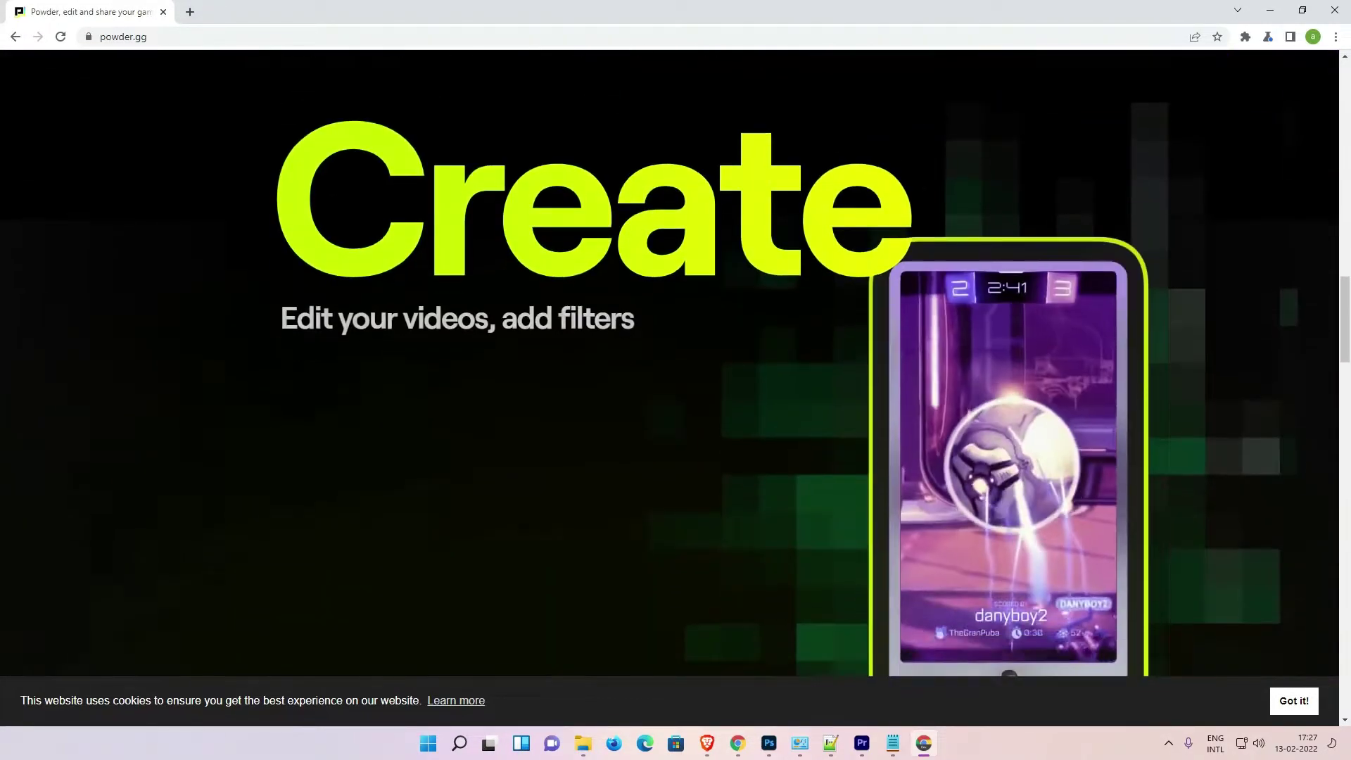
{"action": "scroll", "coordinate": [668, 363], "scroll_direction": "down", "scroll_amount": 4}
{"action": "scroll", "coordinate": [669, 363], "scroll_direction": "down", "scroll_amount": 2}
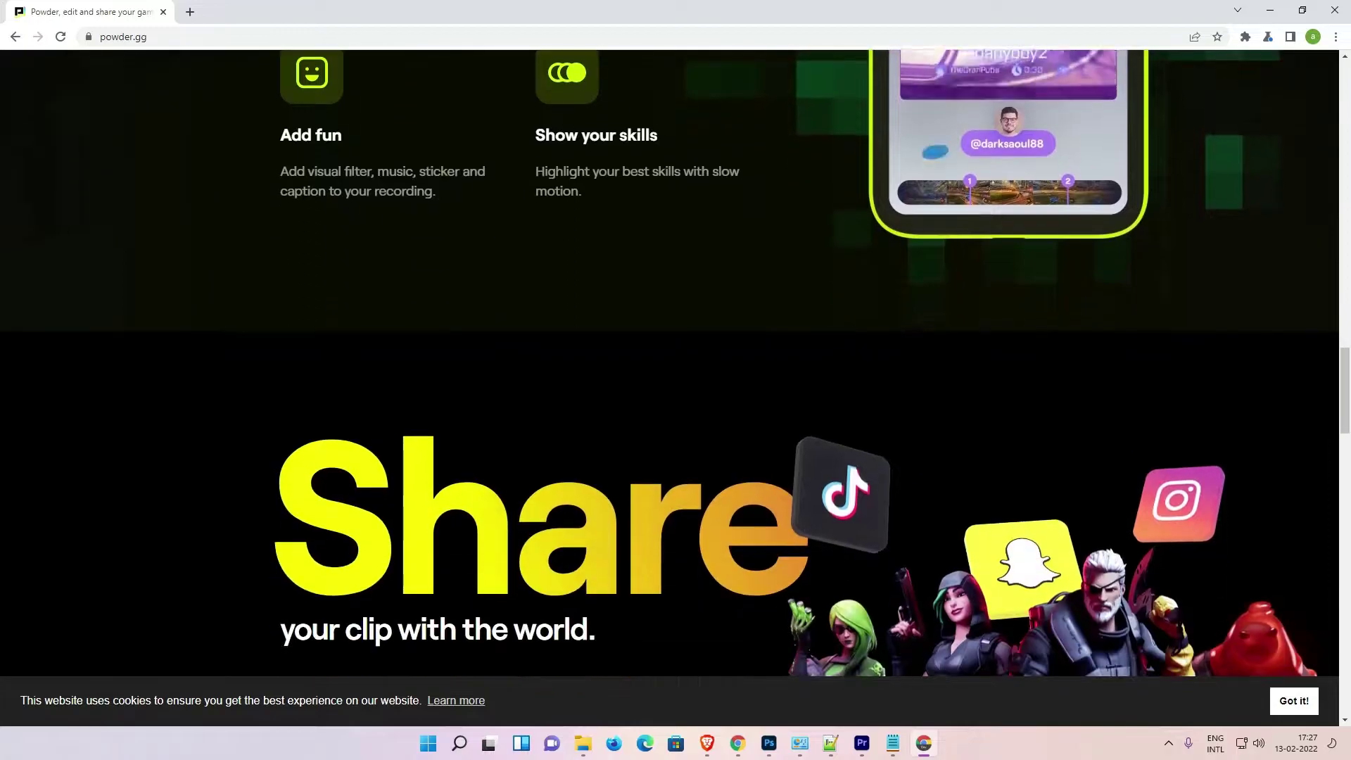
{"action": "scroll", "coordinate": [669, 362], "scroll_direction": "up", "scroll_amount": 3}
{"action": "scroll", "coordinate": [668, 362], "scroll_direction": "up", "scroll_amount": 20}
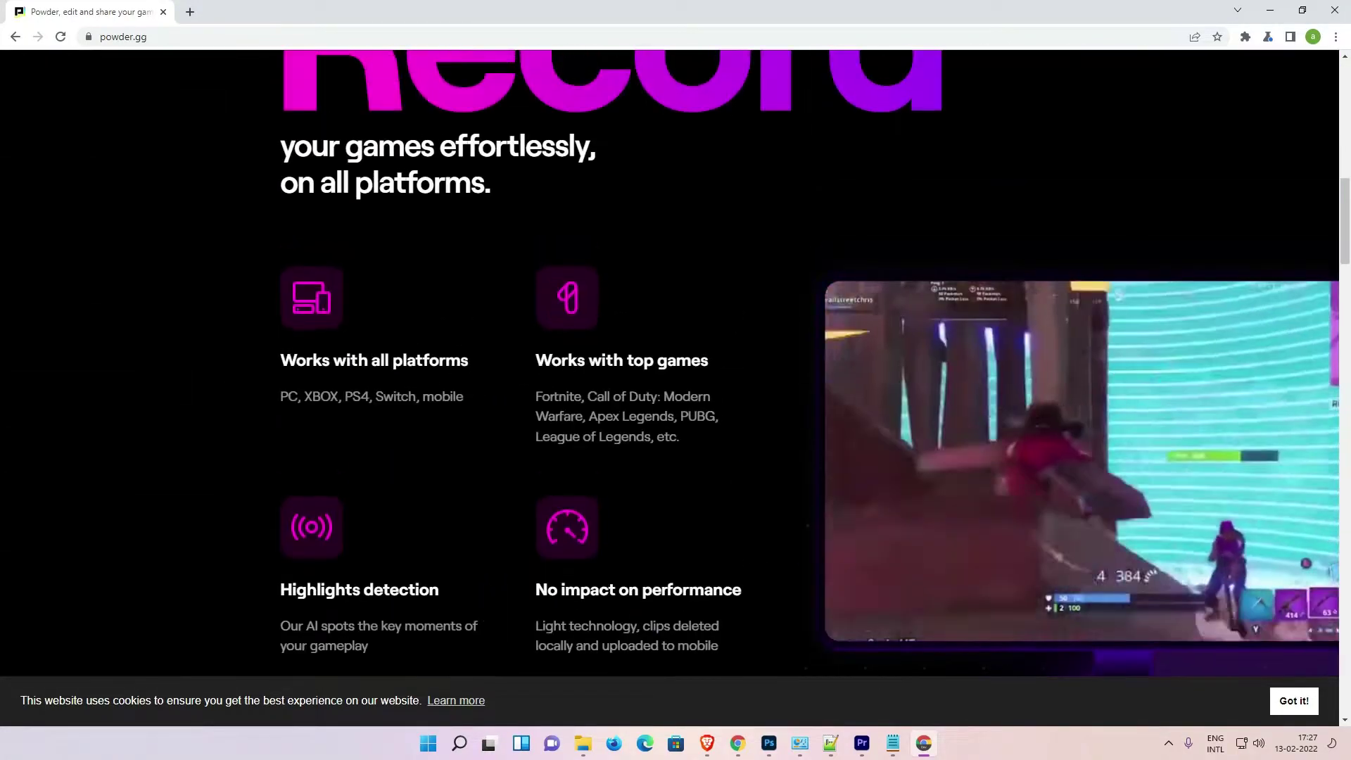
{"action": "scroll", "coordinate": [669, 363], "scroll_direction": "up", "scroll_amount": 5}
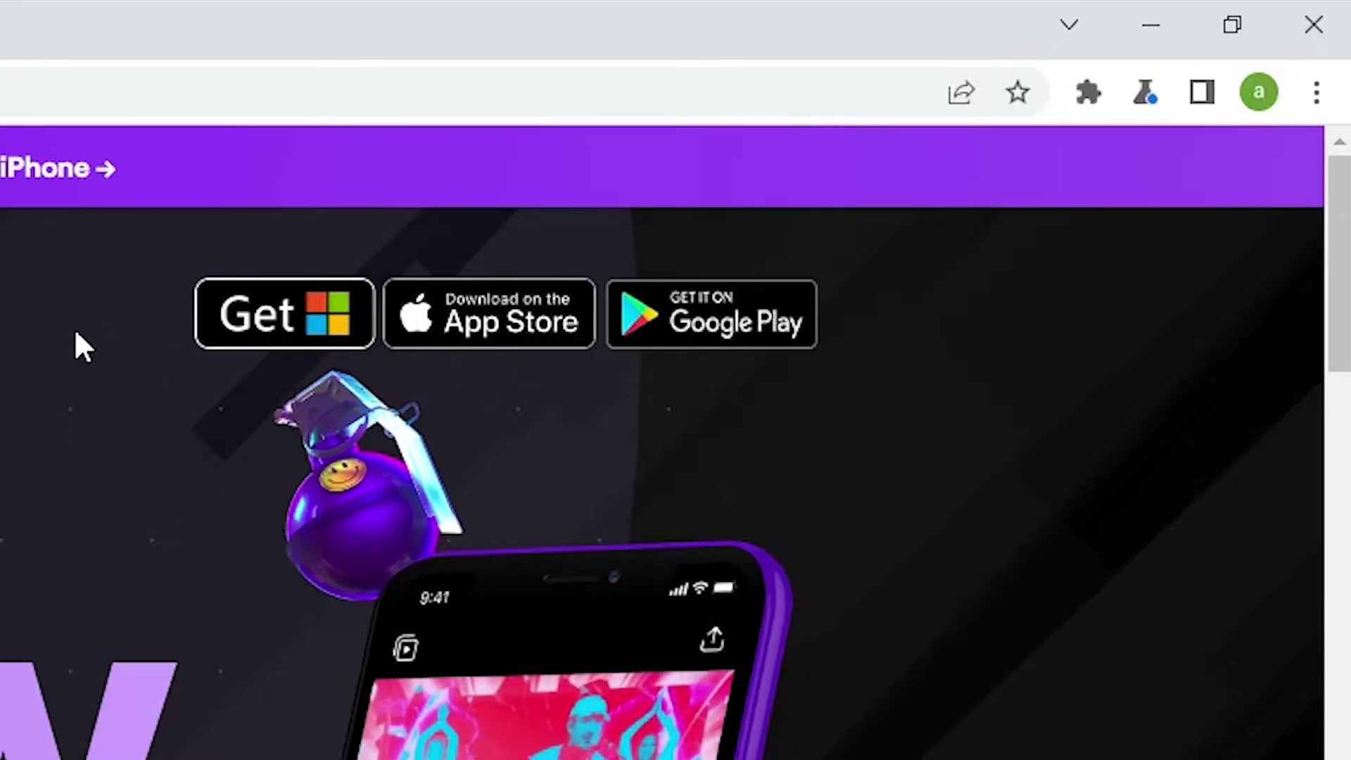
- Get the free Windows 10+ version of Powder, keeping the option to reuse or resume the existing Powder-latest.exe download
{"action": "left_click", "coordinate": [293, 326]}
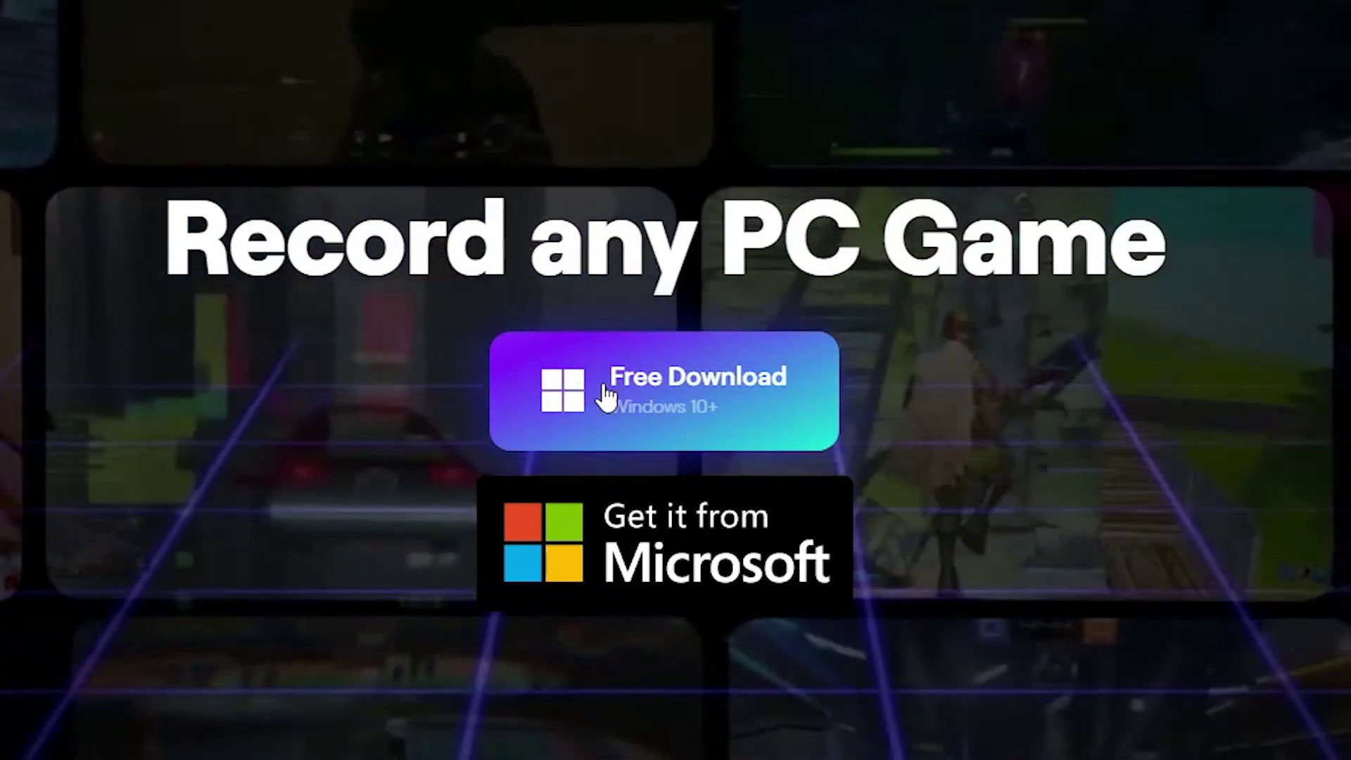
{"action": "left_click", "coordinate": [674, 386]}
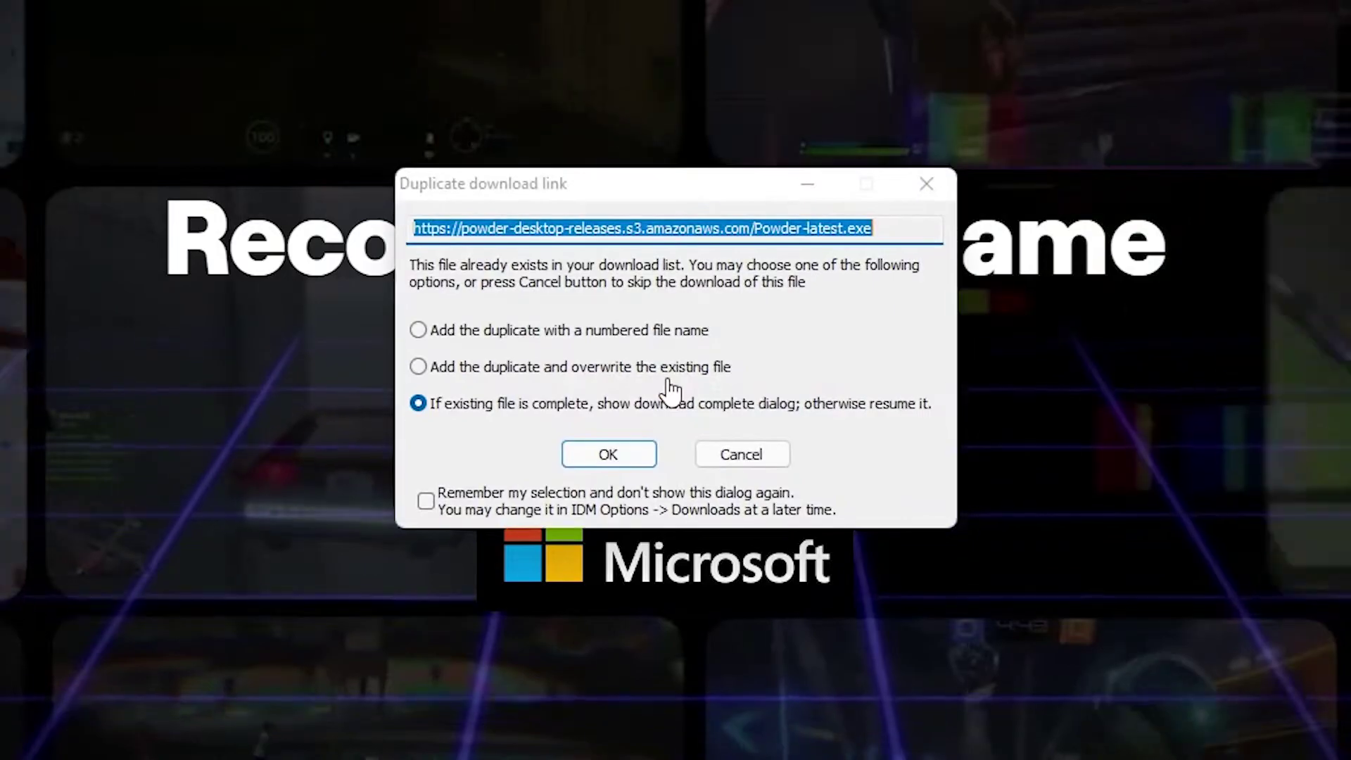
{"action": "left_click", "coordinate": [609, 456]}
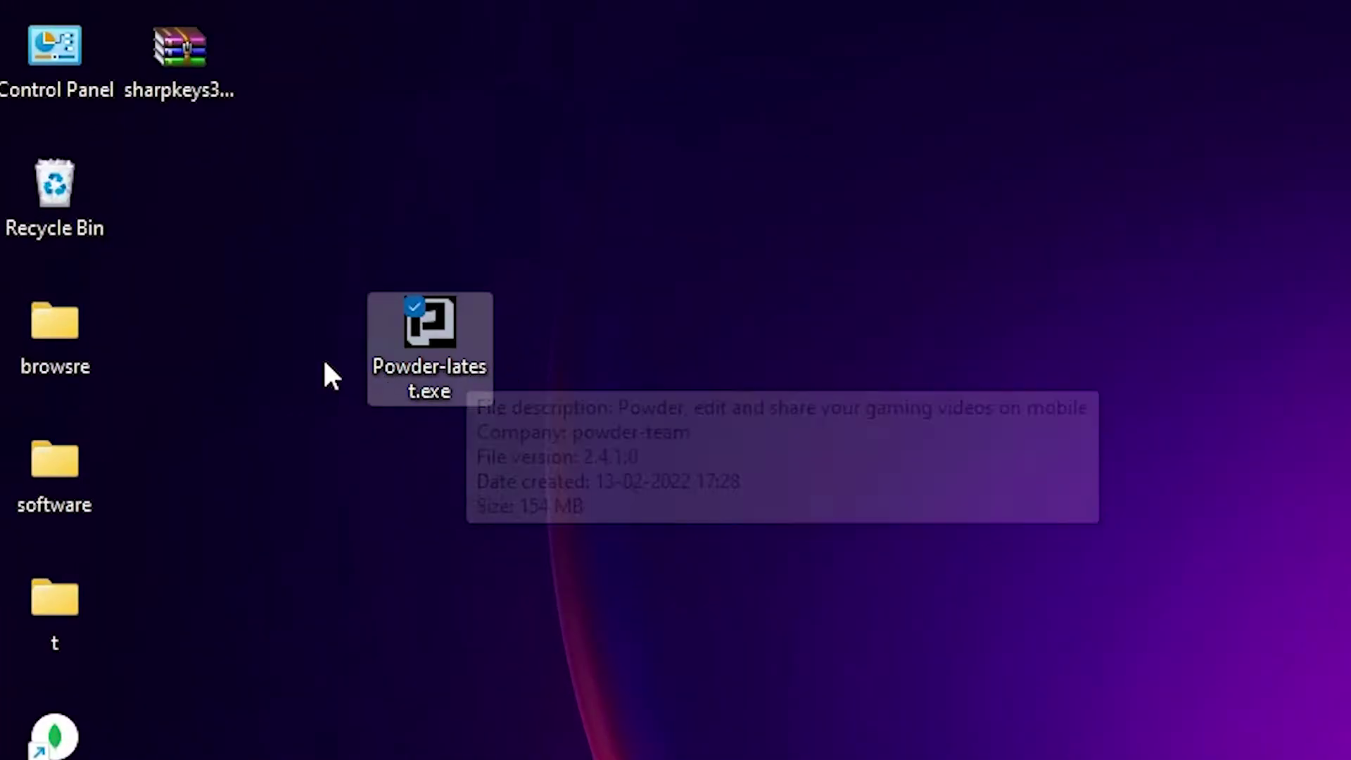
- Run the Powder-latest.exe installer from the desktop, read to the end of the license terms and accept them
{"action": "double_click", "coordinate": [383, 363]}
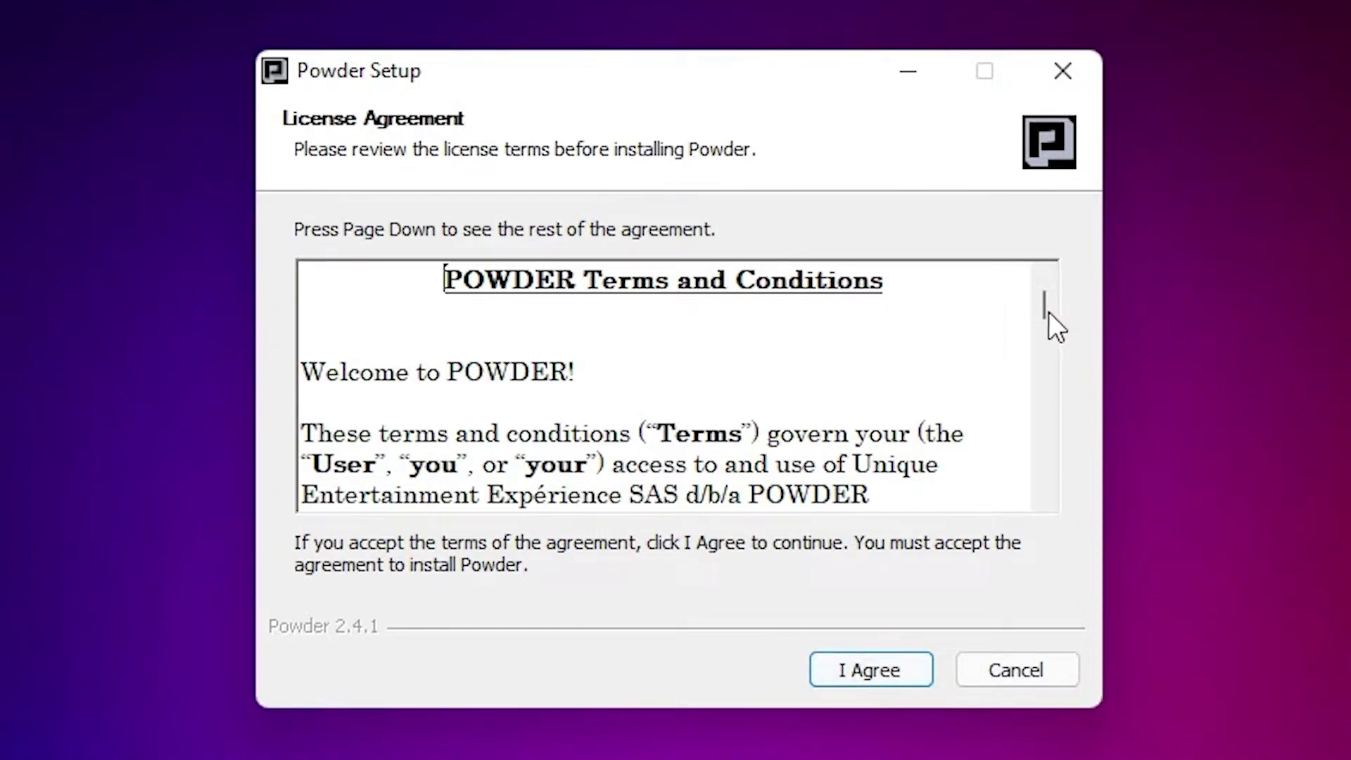
{"action": "left_click_drag", "start_coordinate": [1041, 305], "coordinate": [1073, 521]}
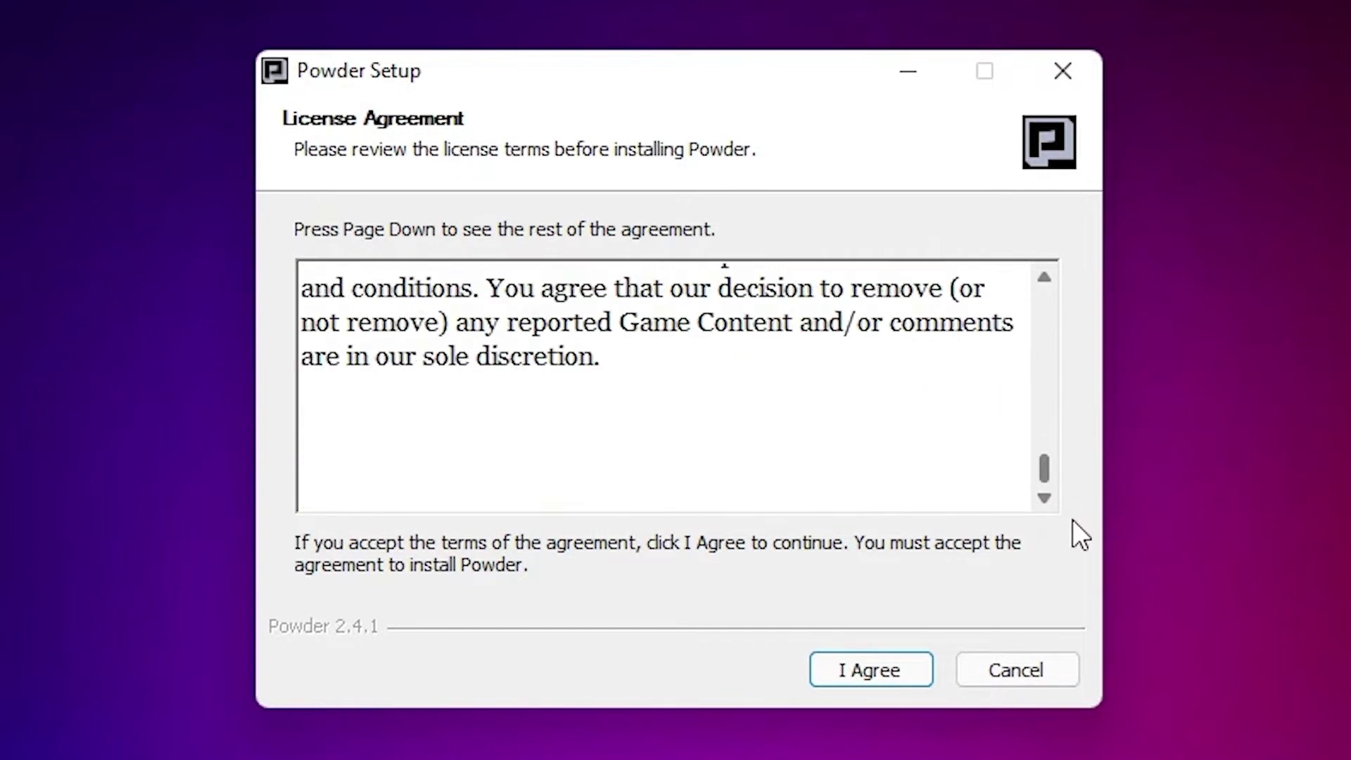
{"action": "left_click", "coordinate": [868, 663]}
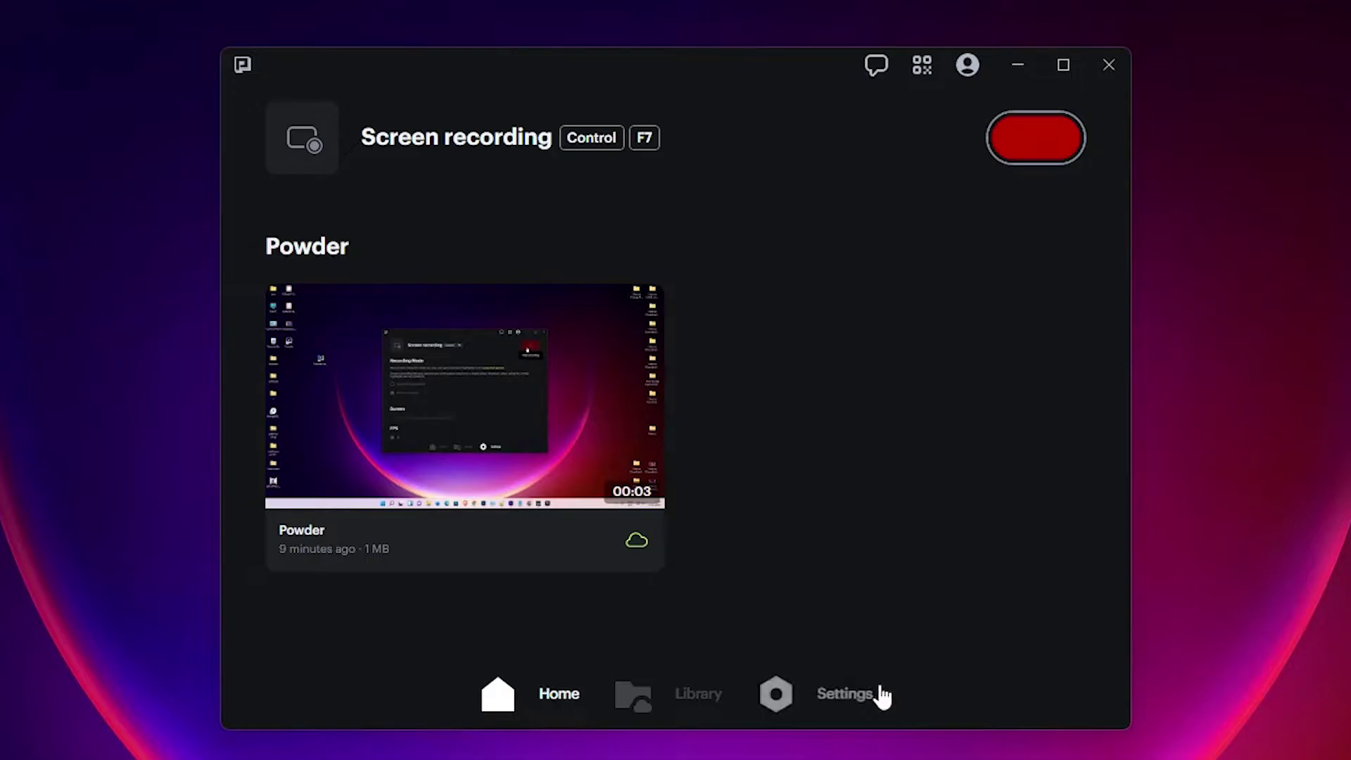
- Open Powder's settings, try the Clip Recording mode and set the recording mode to Screen Recording
{"action": "left_click", "coordinate": [845, 694]}
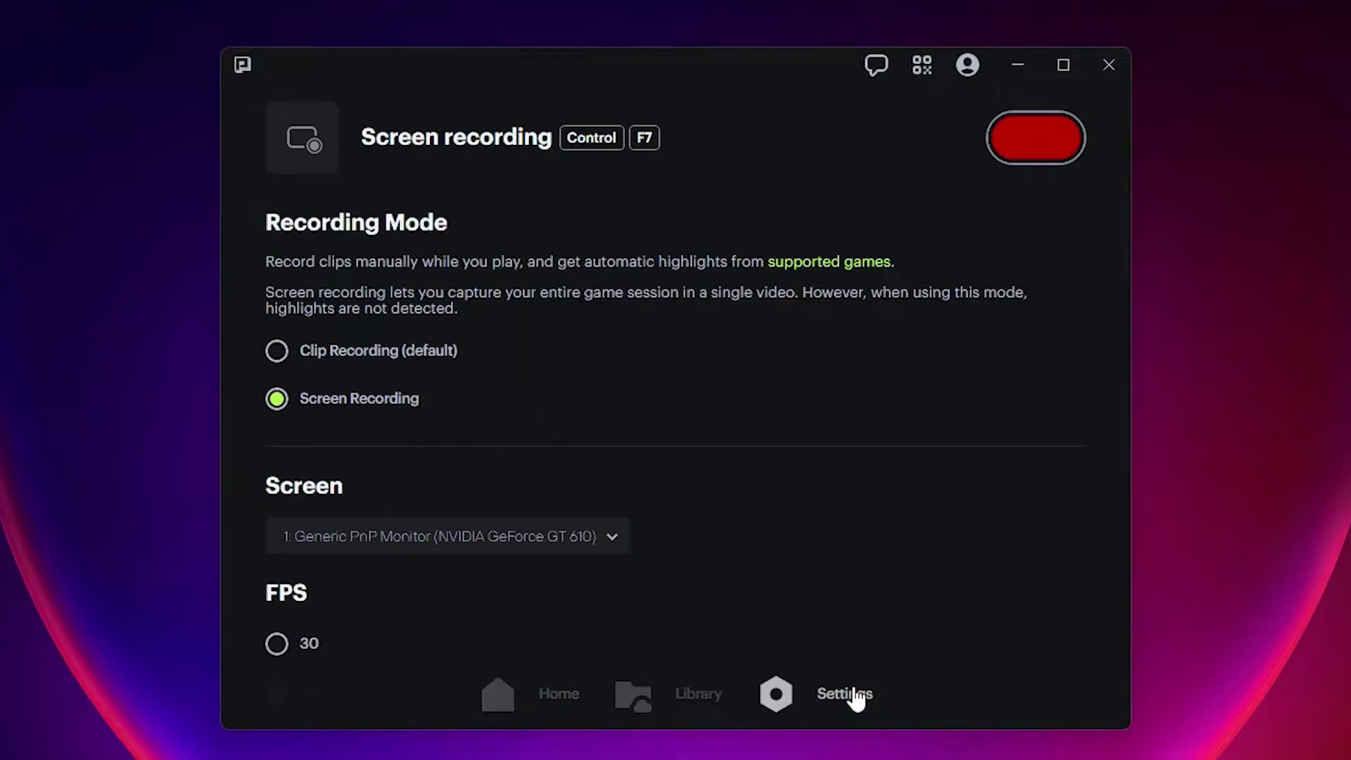
{"action": "left_click", "coordinate": [353, 350]}
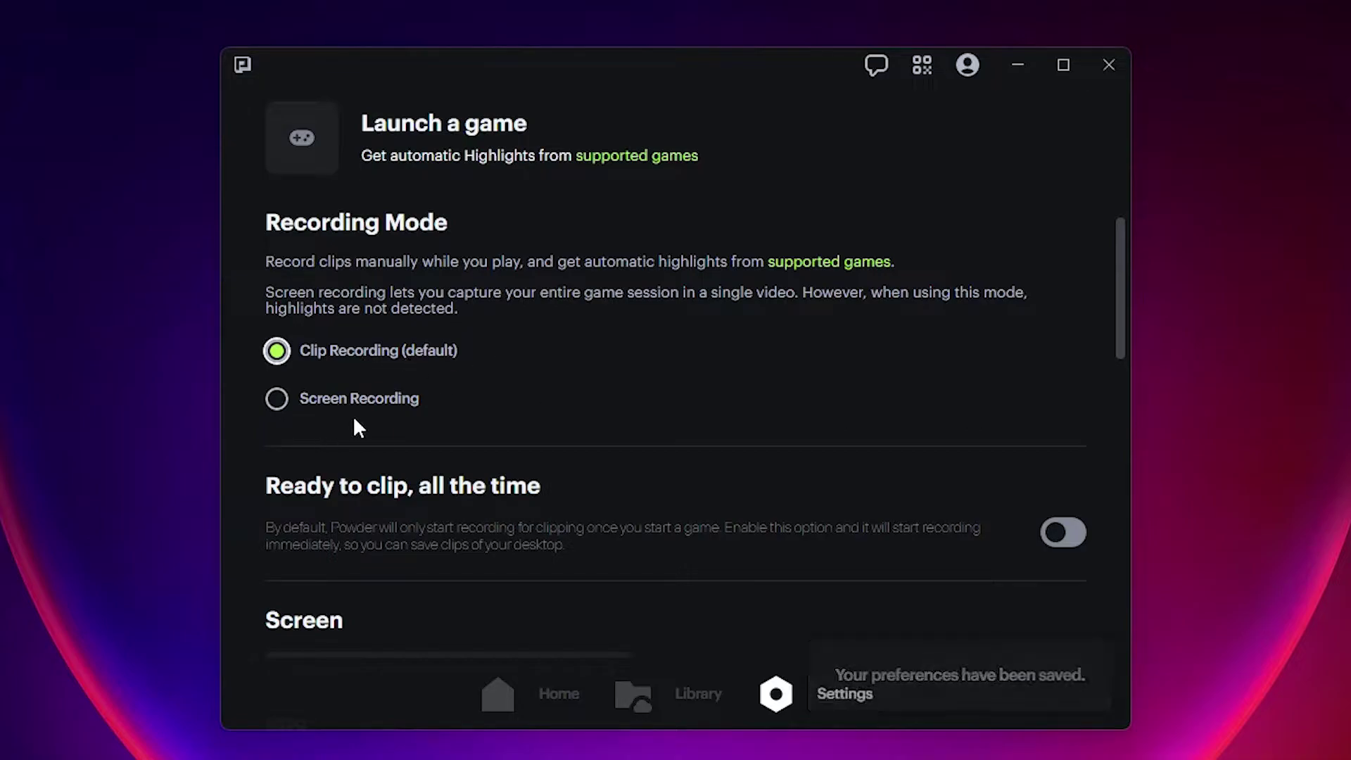
{"action": "left_click", "coordinate": [313, 403]}
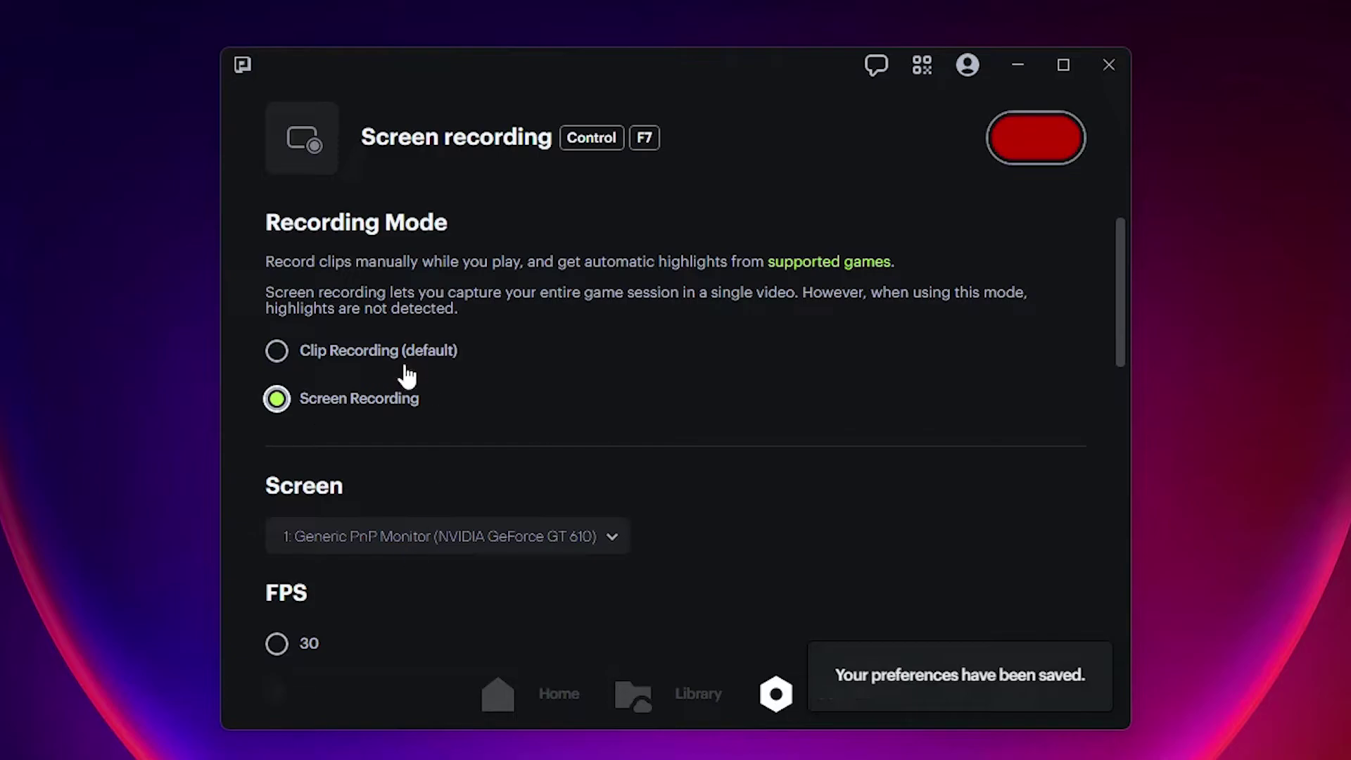
- Set the recording frame rate to 60 FPS and the resolution to Native
{"action": "scroll", "coordinate": [412, 593], "scroll_direction": "down", "scroll_amount": 3}
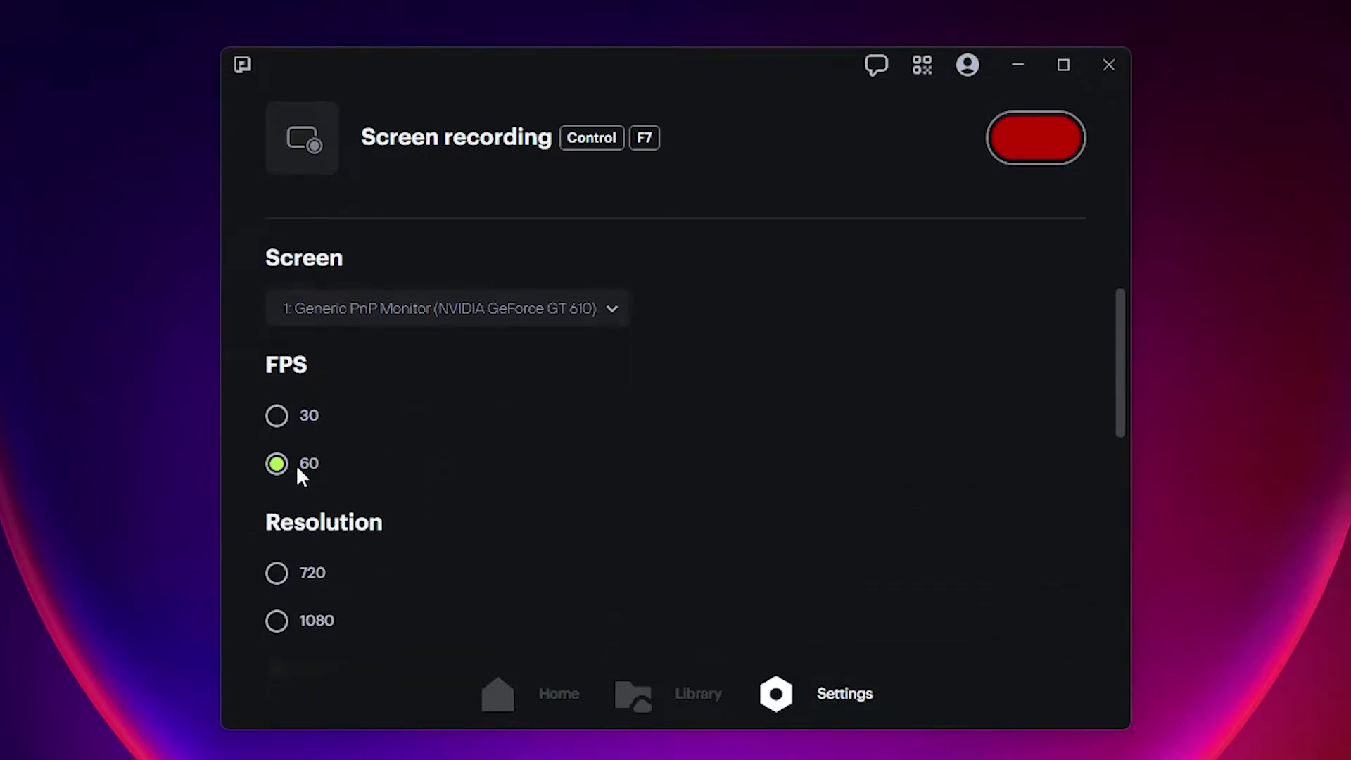
{"action": "left_click", "coordinate": [303, 418]}
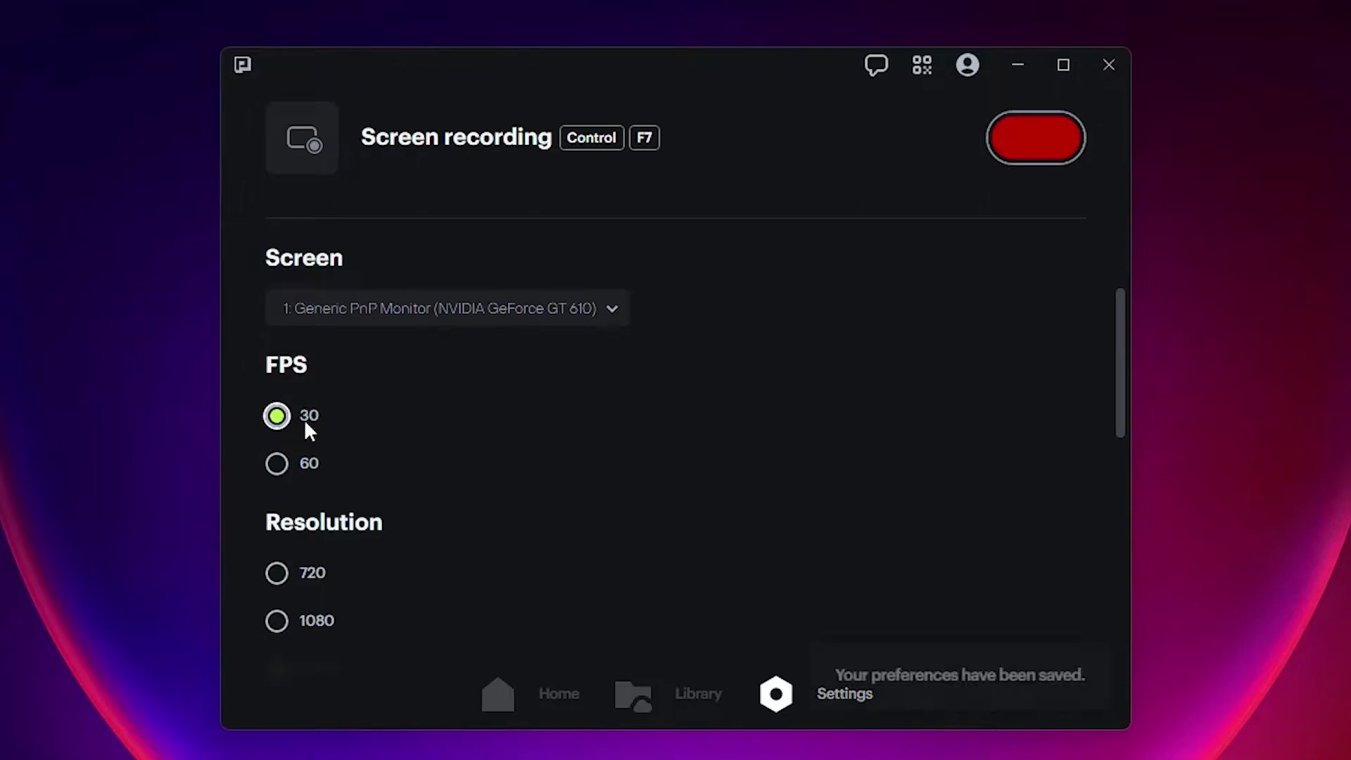
{"action": "left_click", "coordinate": [280, 469]}
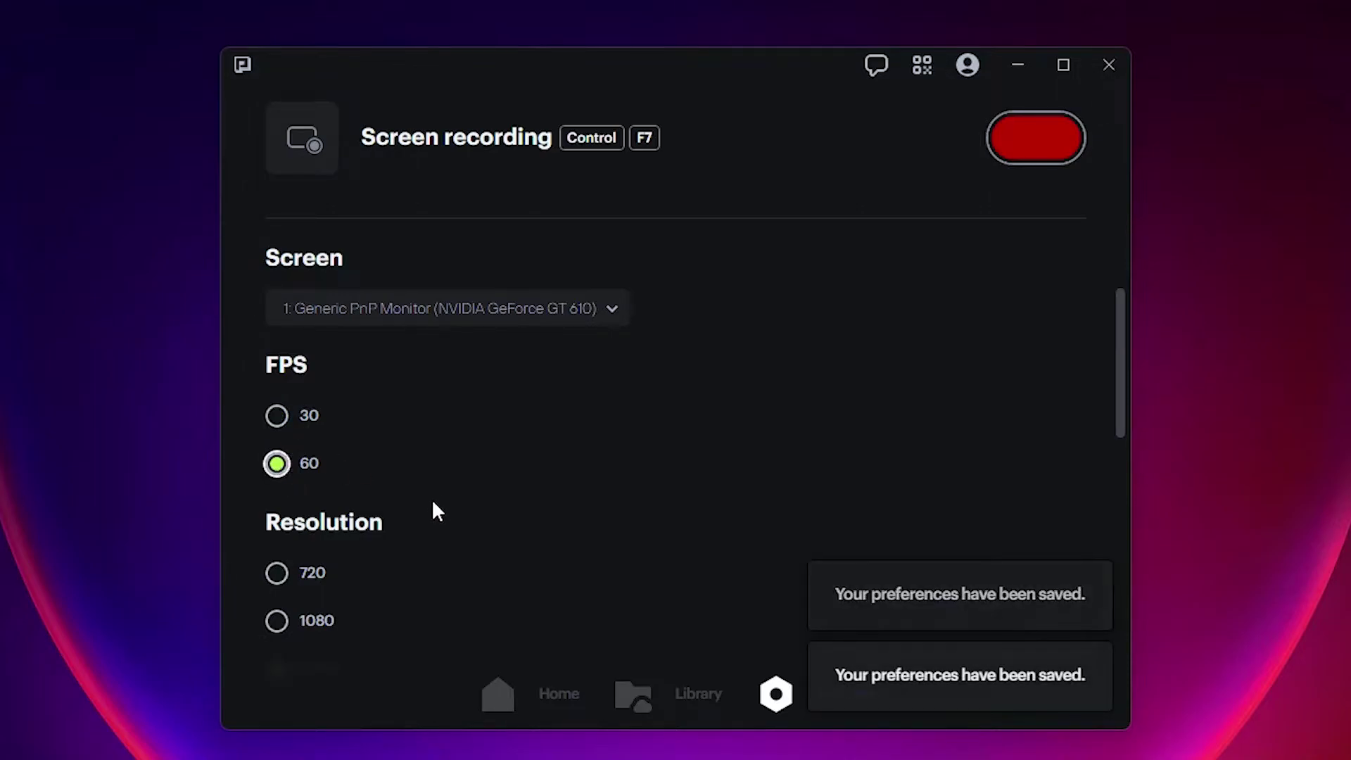
{"action": "scroll", "coordinate": [449, 521], "scroll_direction": "down", "scroll_amount": 3}
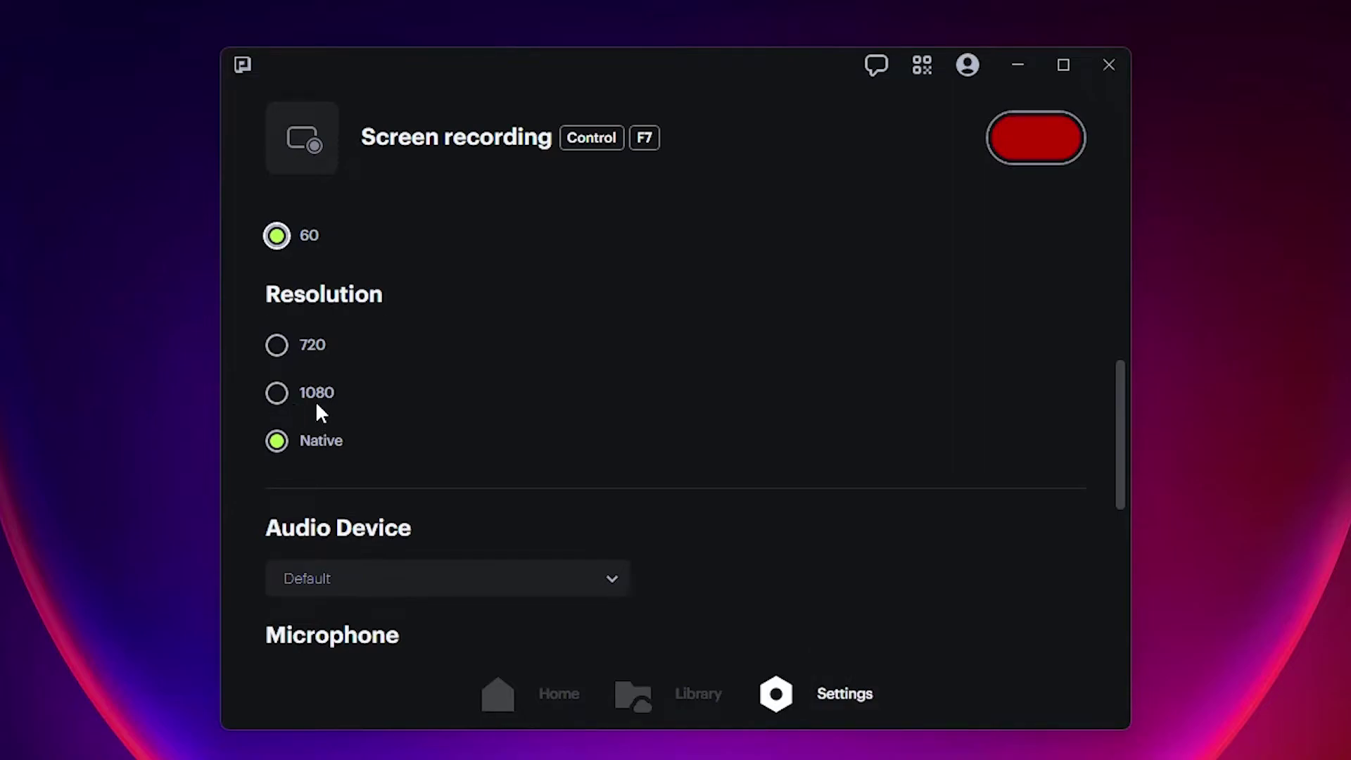
{"action": "left_click", "coordinate": [323, 442]}
- Check the audio device choices, keep Default, and set the microphone to Analogue 1 + 2 (Focusrite Usb Audio)
{"action": "scroll", "coordinate": [587, 484], "scroll_direction": "down", "scroll_amount": 3}
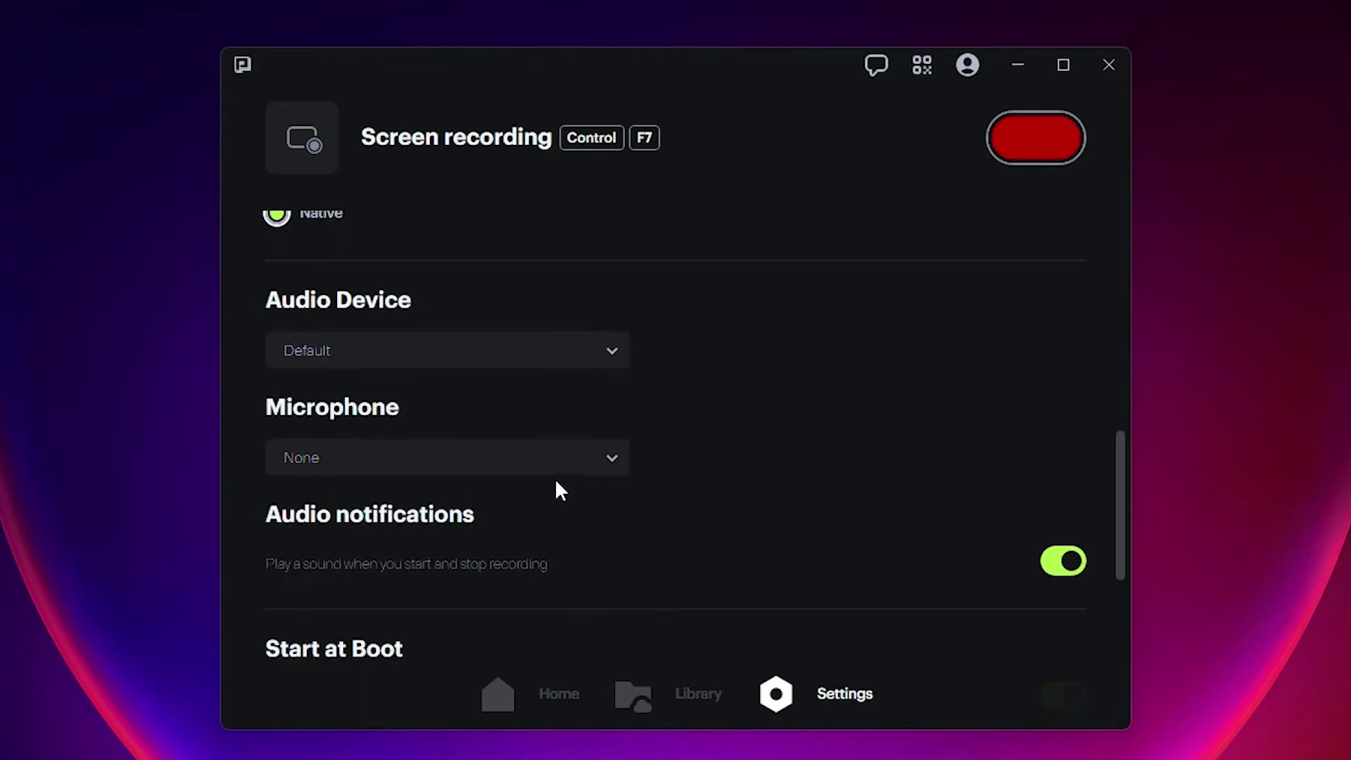
{"action": "left_click", "coordinate": [377, 351]}
{"action": "left_click", "coordinate": [929, 394]}
{"action": "left_click", "coordinate": [313, 456]}
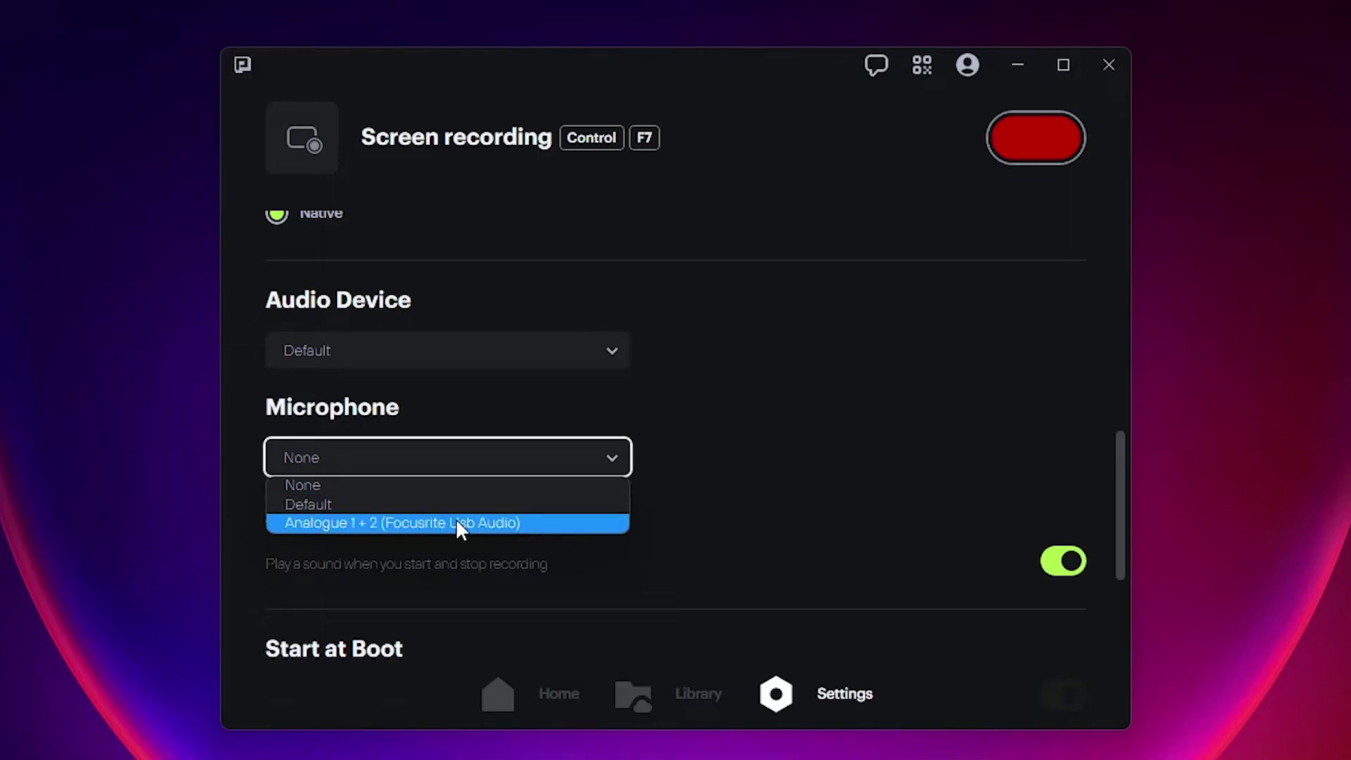
{"action": "left_click", "coordinate": [392, 525]}
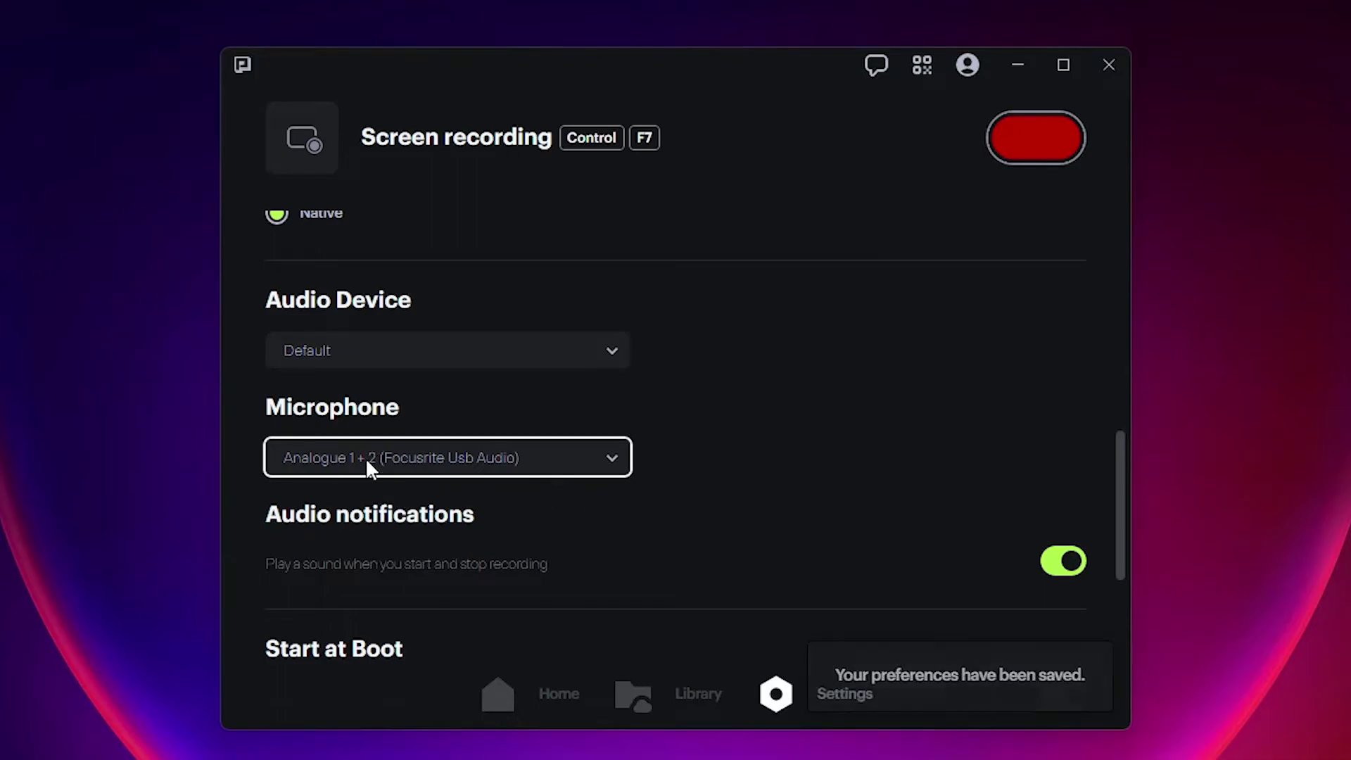
- Record a short screen capture of the desktop with the Powder window minimized, and stop the recording from the restored window
{"action": "scroll", "coordinate": [665, 504], "scroll_direction": "down", "scroll_amount": 3}
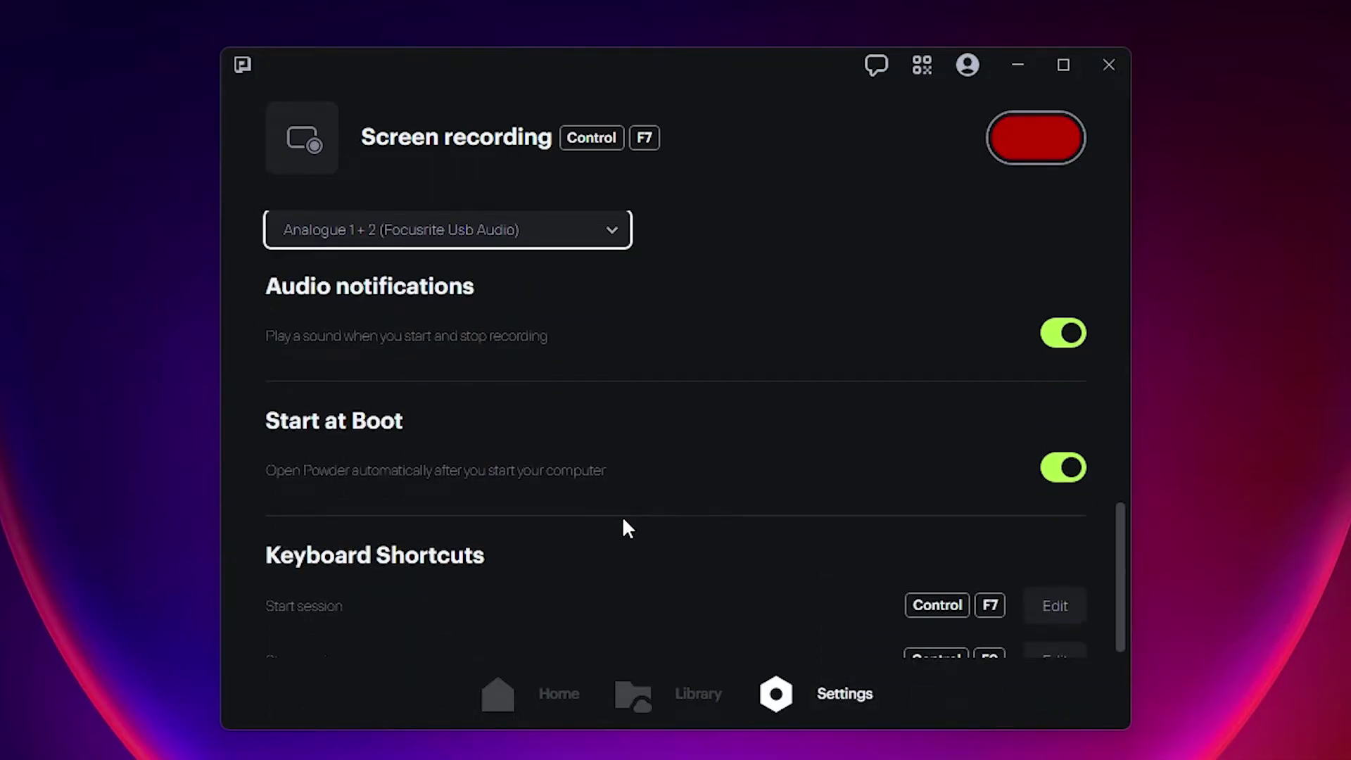
{"action": "scroll", "coordinate": [504, 504], "scroll_direction": "down", "scroll_amount": 3}
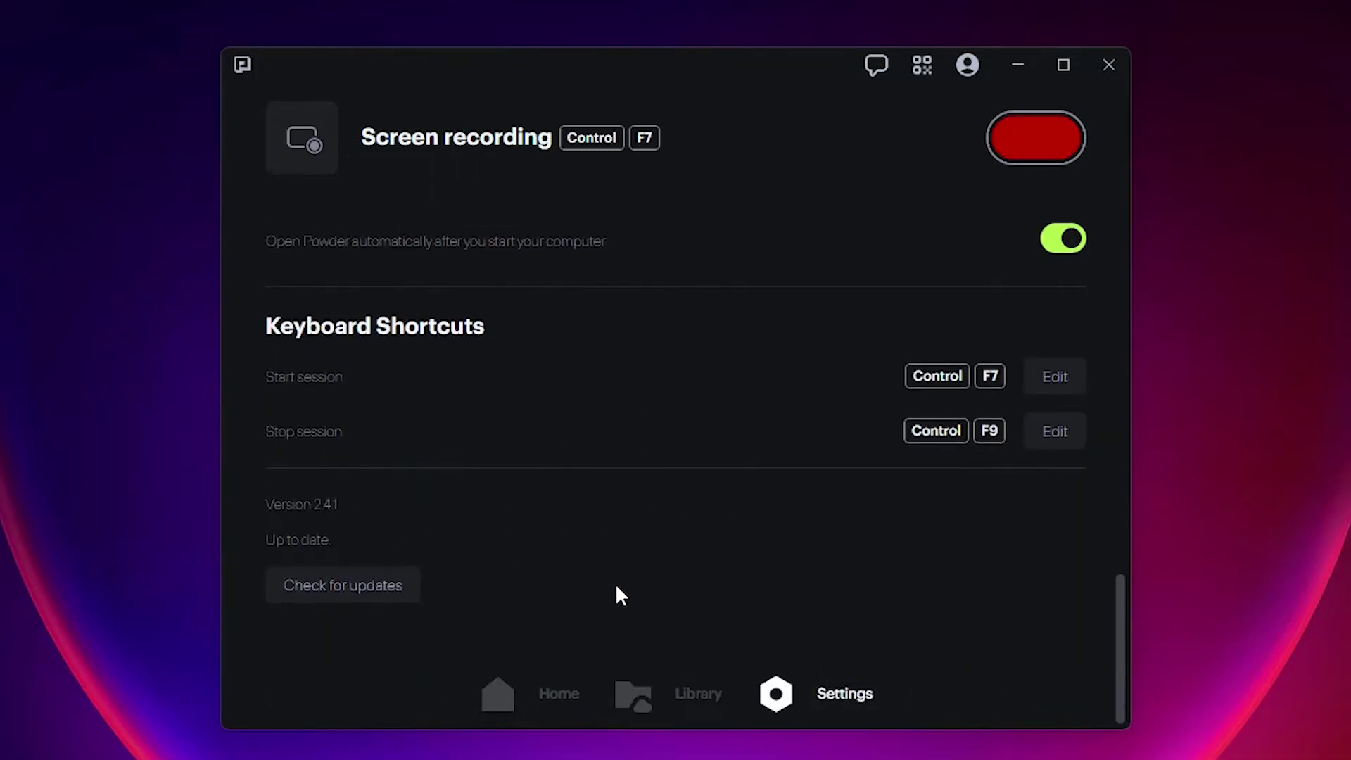
{"action": "scroll", "coordinate": [633, 570], "scroll_direction": "up", "scroll_amount": 2}
{"action": "scroll", "coordinate": [654, 556], "scroll_direction": "up", "scroll_amount": 10}
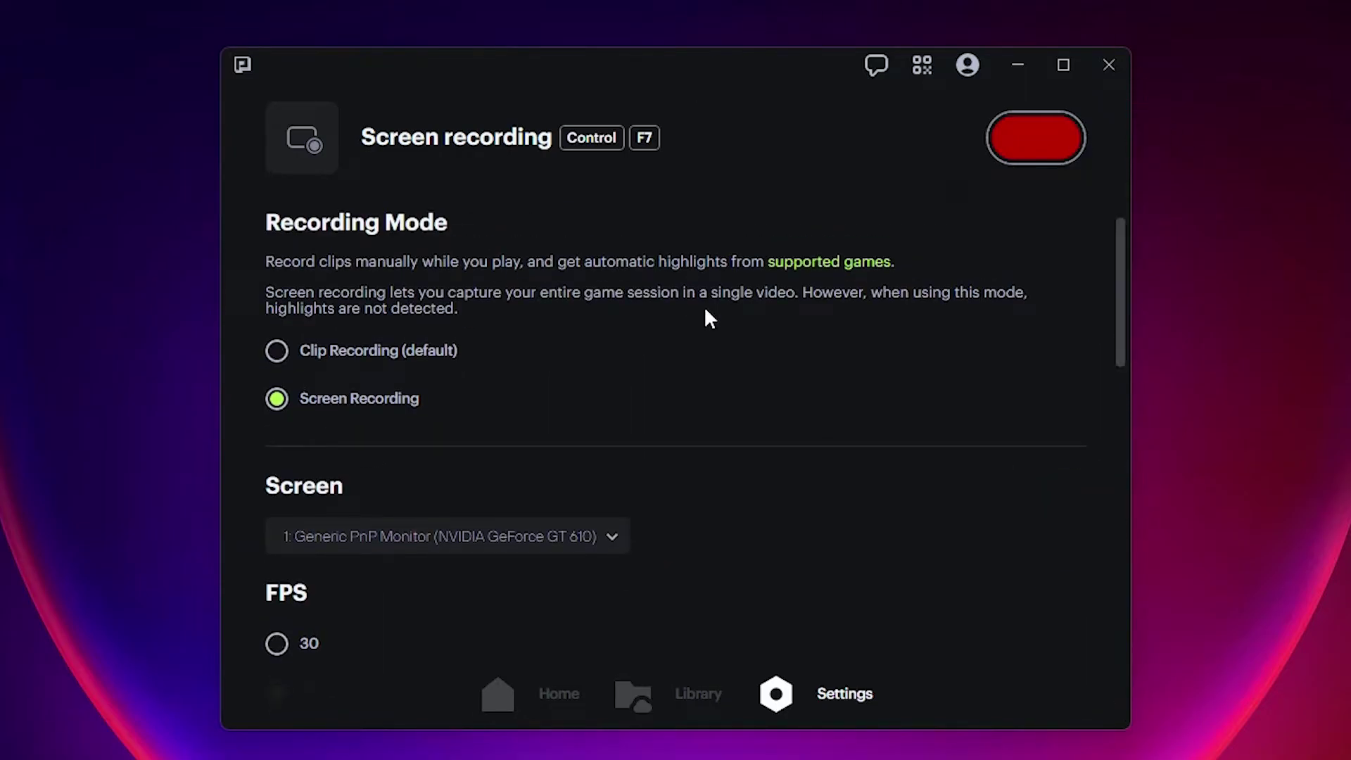
{"action": "left_click", "coordinate": [1055, 141]}
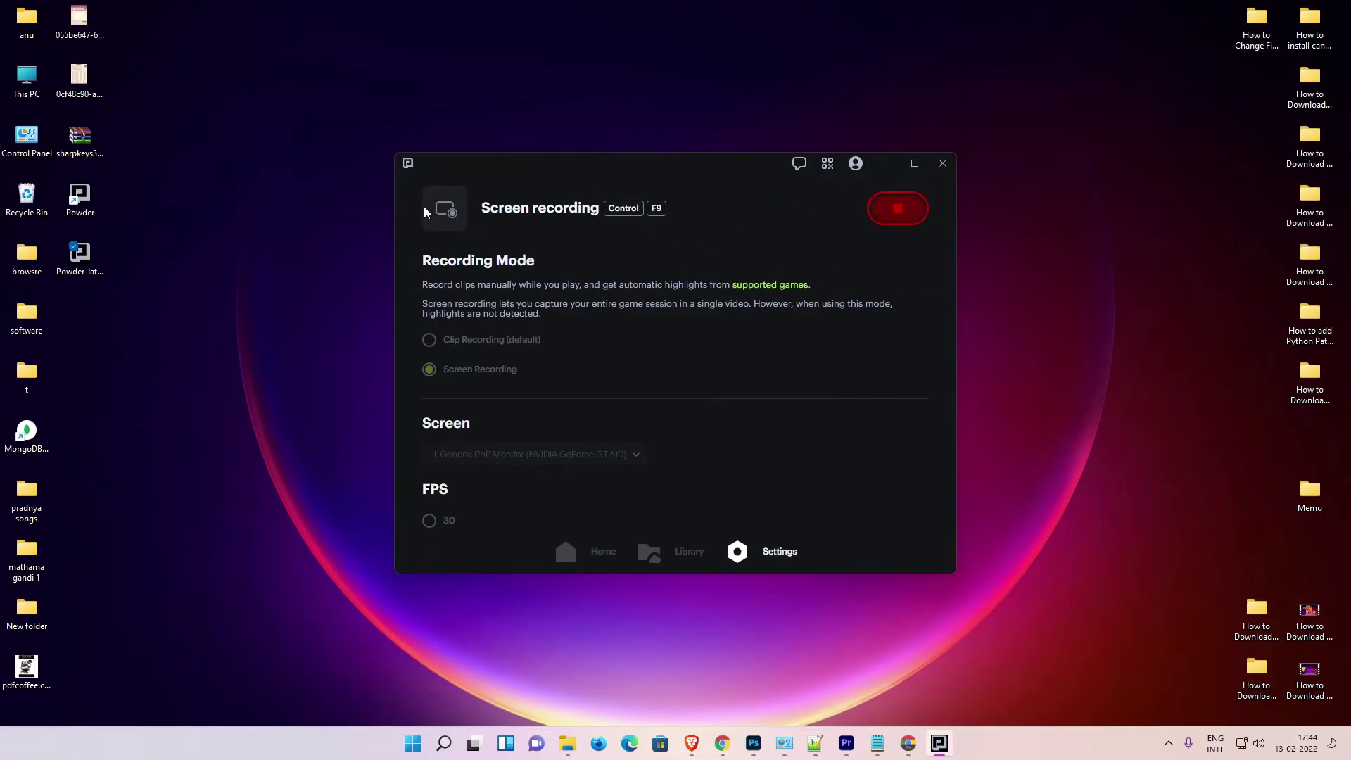
{"action": "left_click", "coordinate": [886, 164]}
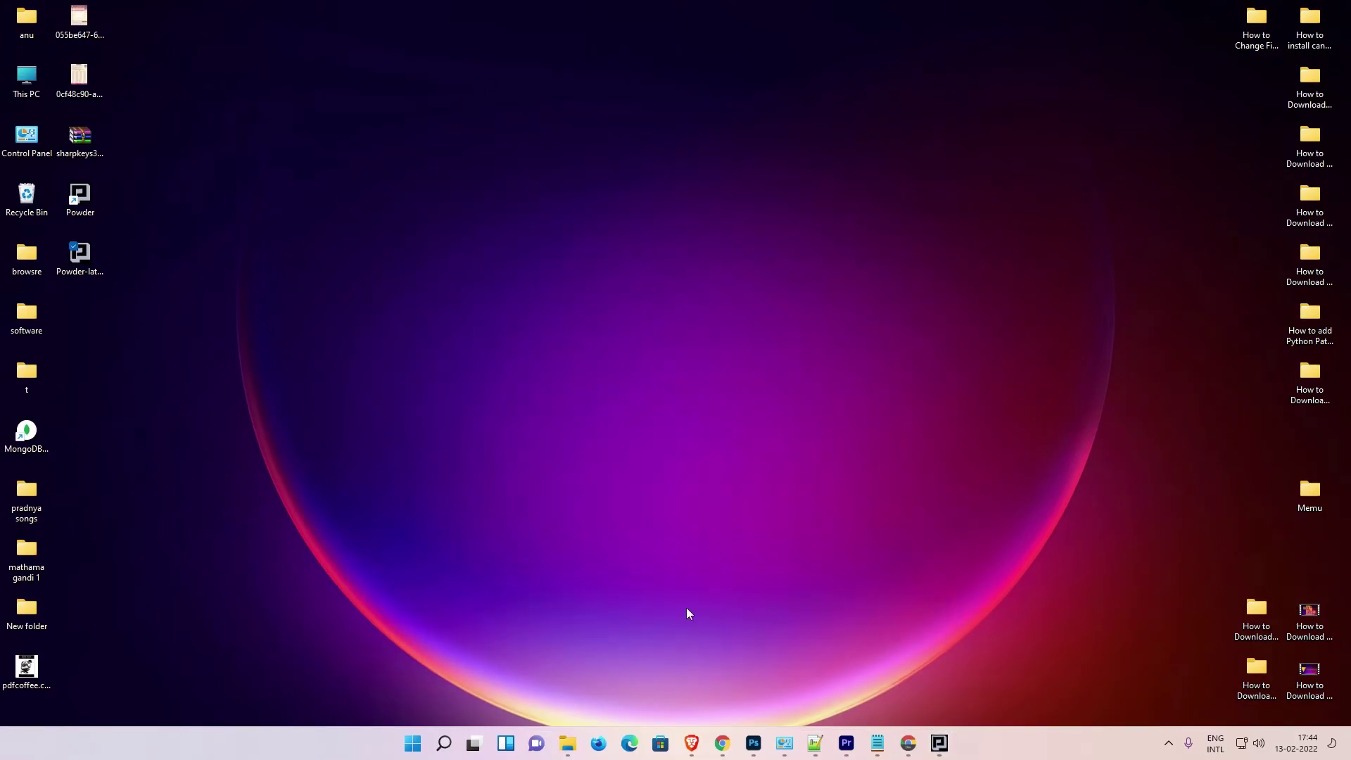
{"action": "mouse_move", "coordinate": [80, 257]}
{"action": "left_mouse_down"}
{"action": "mouse_move", "coordinate": [600, 266]}
{"action": "mouse_move", "coordinate": [841, 437]}
{"action": "mouse_move", "coordinate": [27, 274]}
{"action": "mouse_move", "coordinate": [99, 267]}
{"action": "left_mouse_up"}
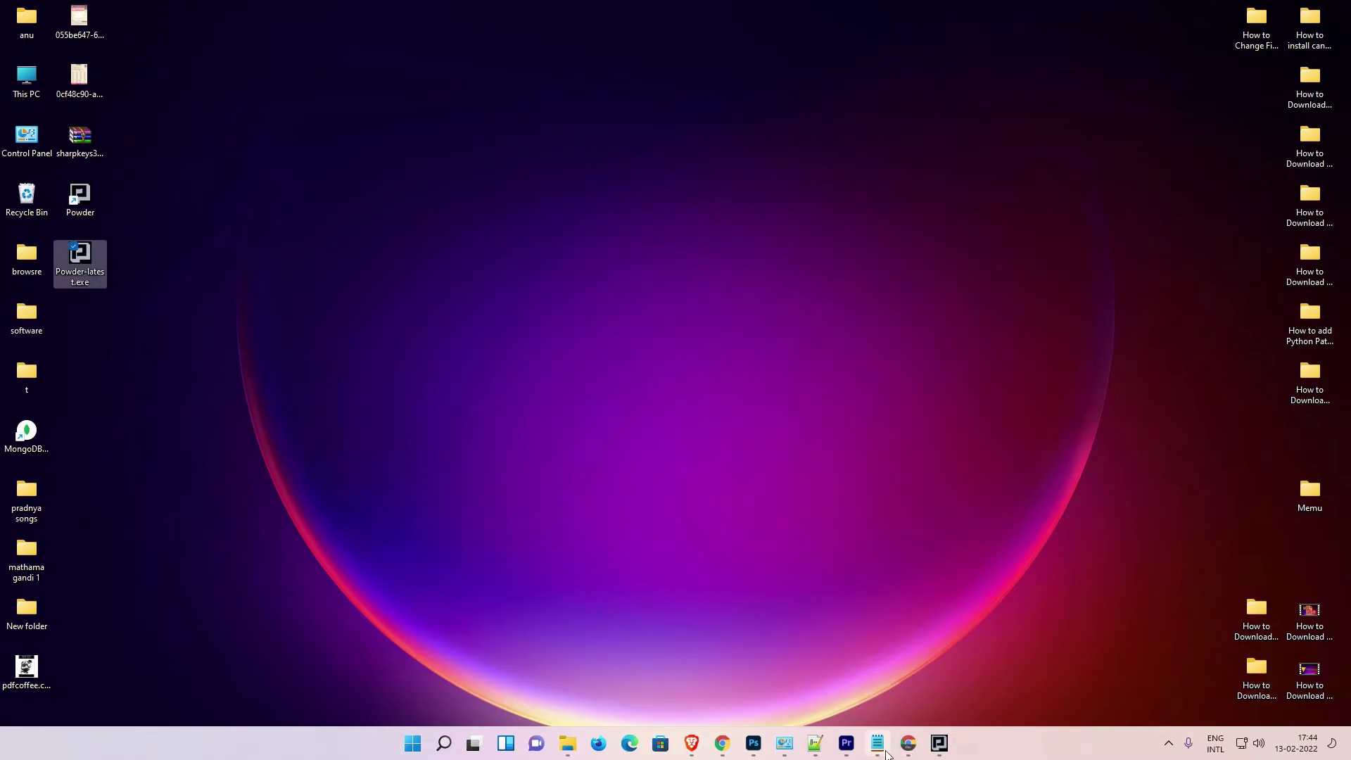
{"action": "left_click", "coordinate": [940, 743]}
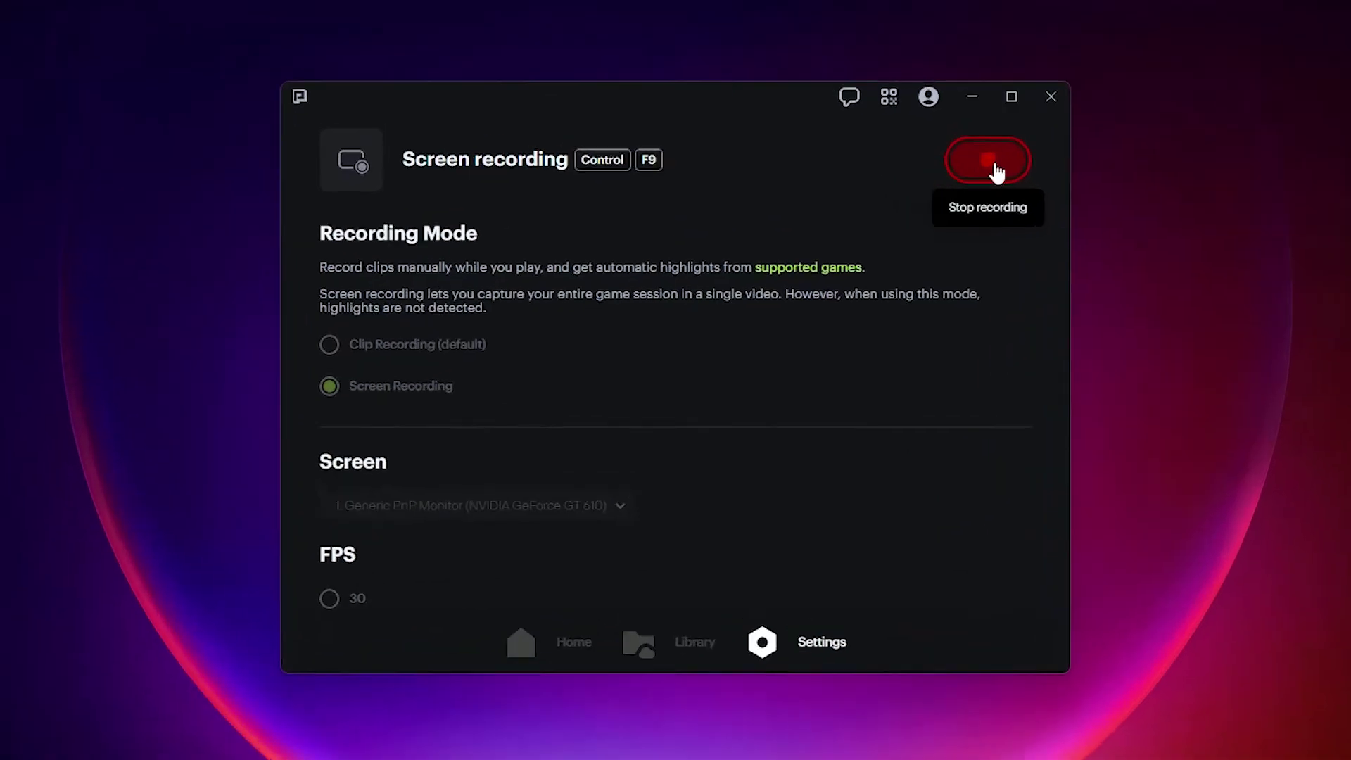
{"action": "left_click", "coordinate": [1001, 148]}
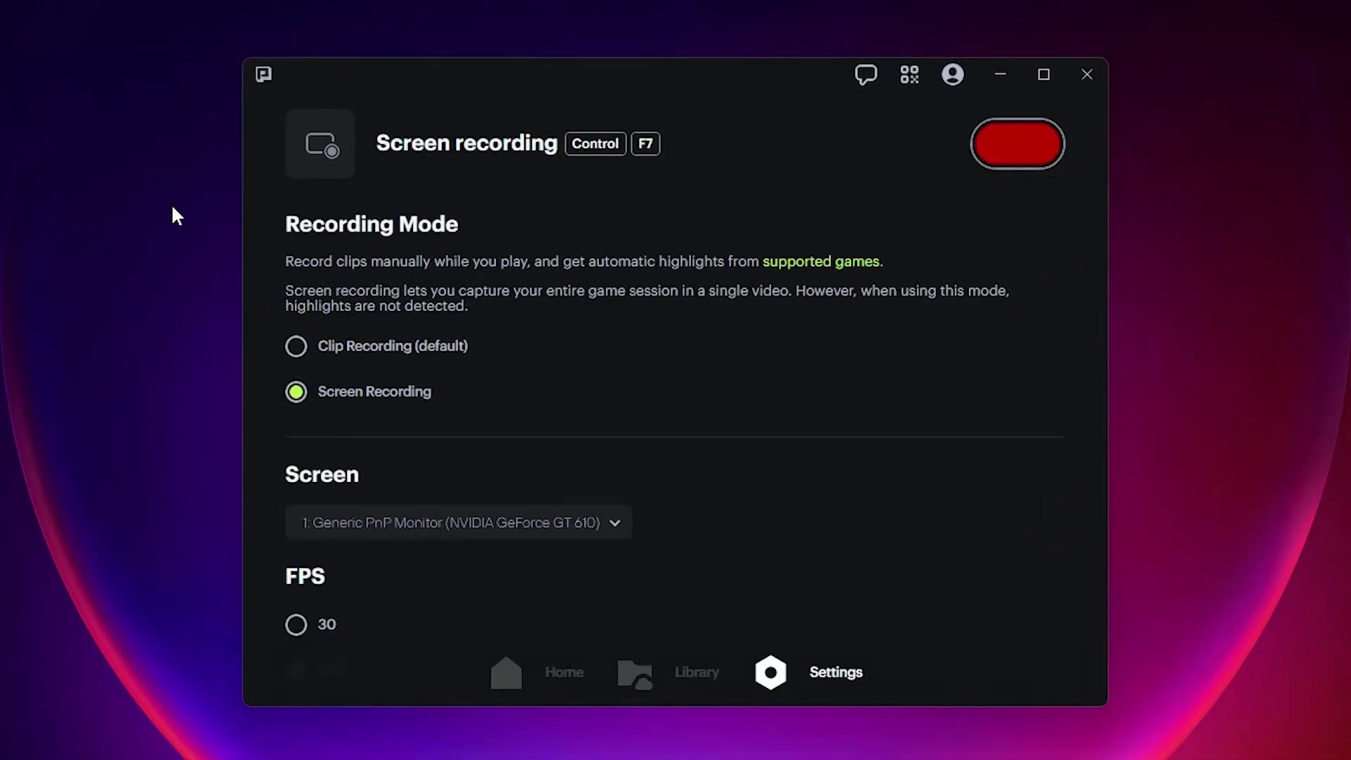
- Open the newest recording from Powder's home page for playback, pause it and mute its sound
{"action": "left_click", "coordinate": [528, 678]}
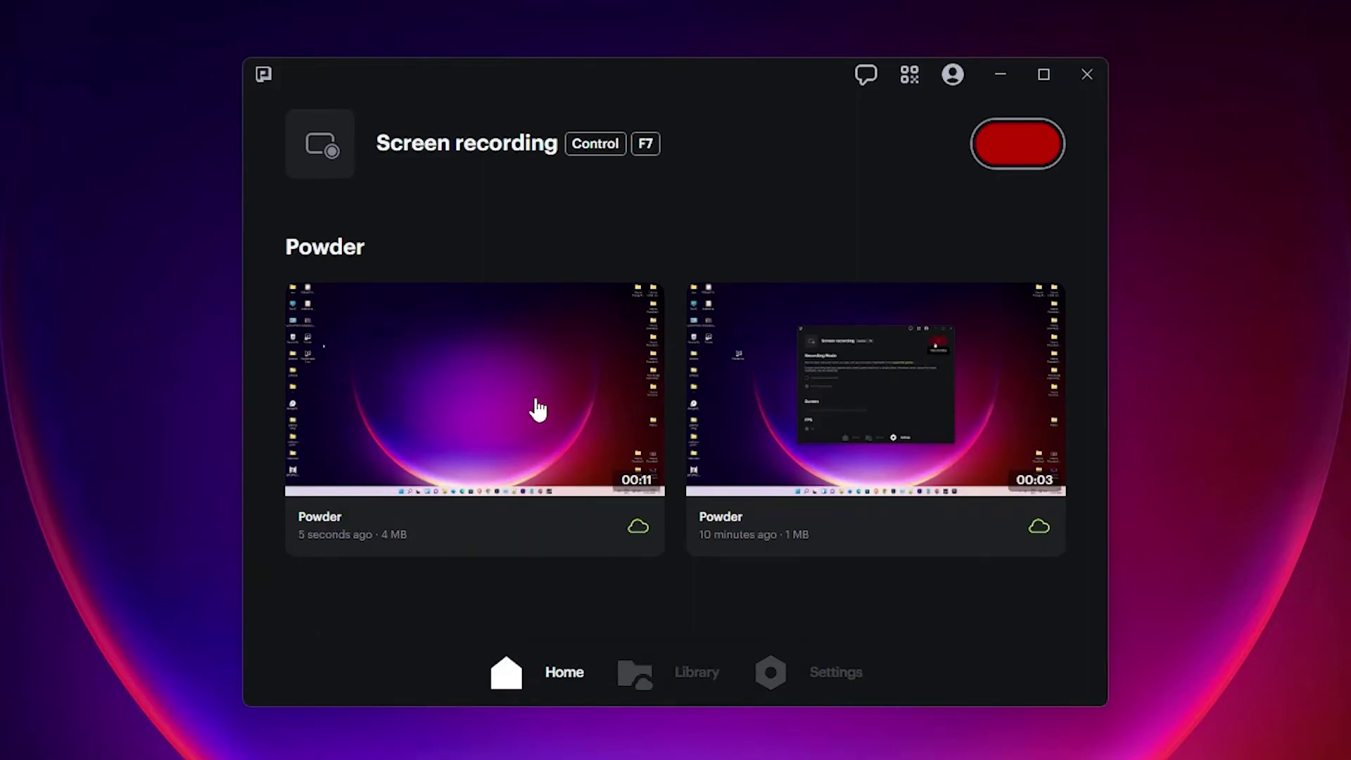
{"action": "left_click", "coordinate": [513, 427]}
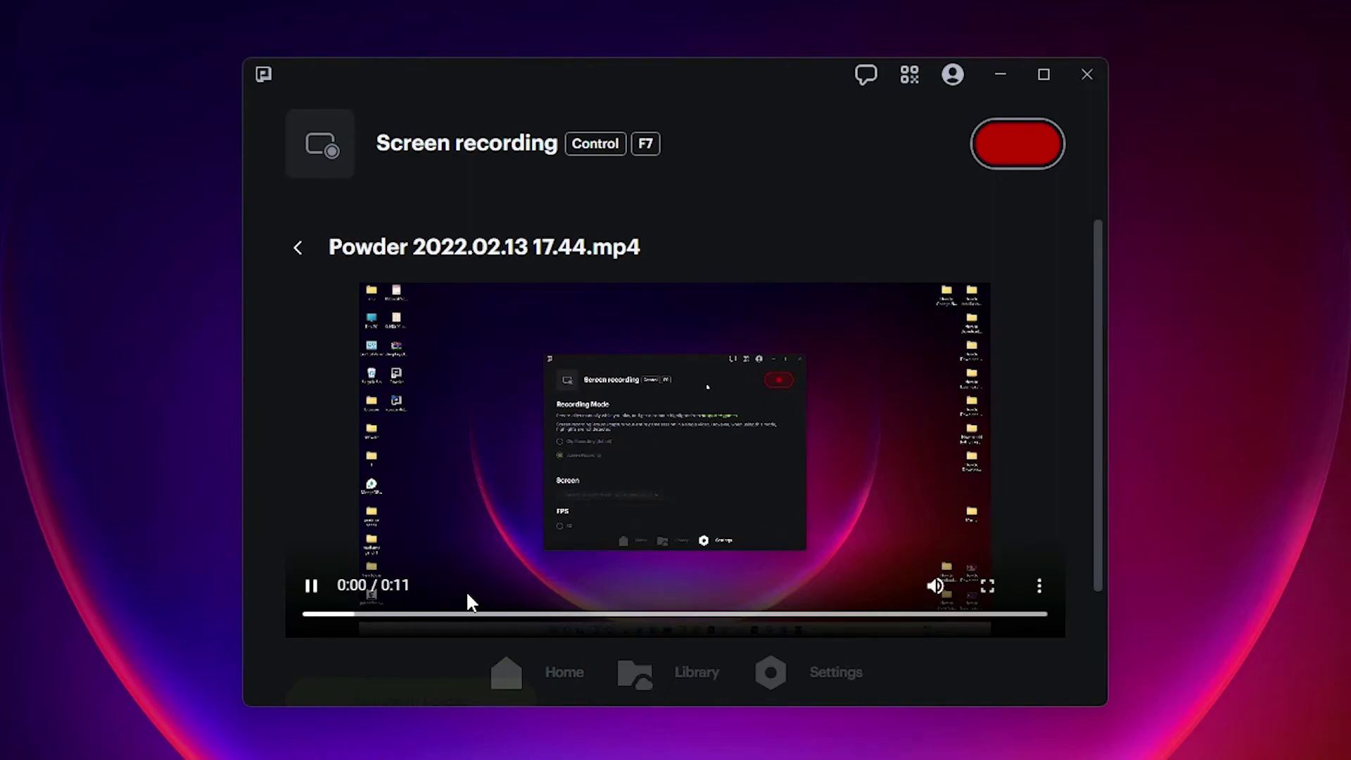
{"action": "left_click", "coordinate": [311, 585]}
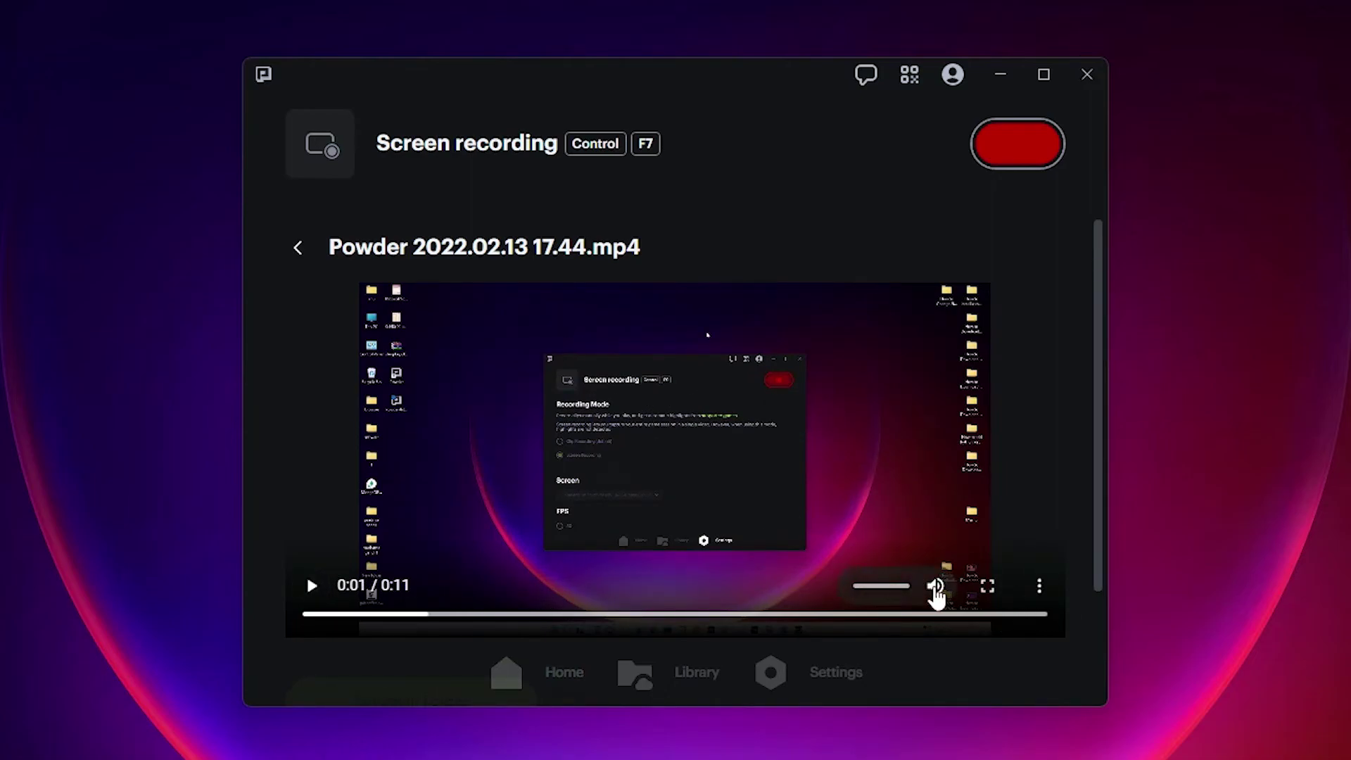
{"action": "left_click", "coordinate": [936, 589]}
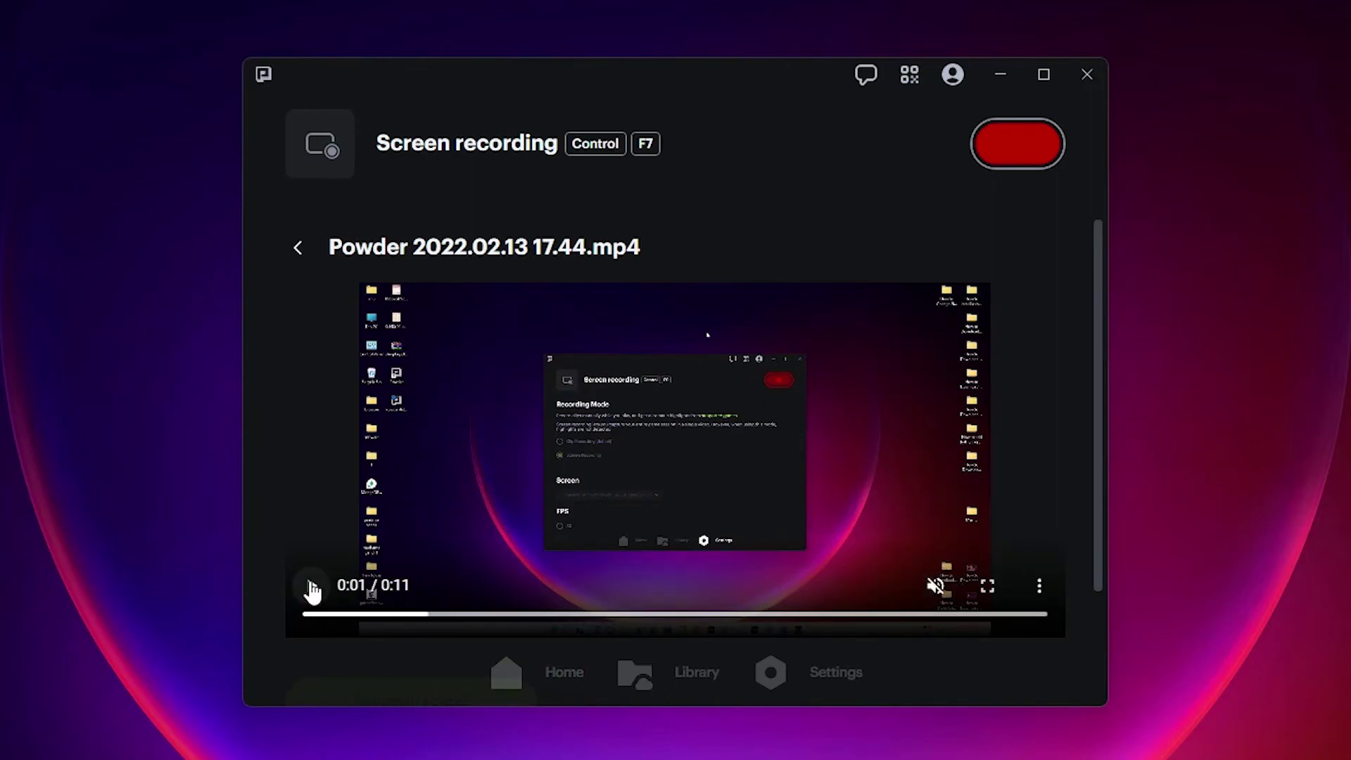